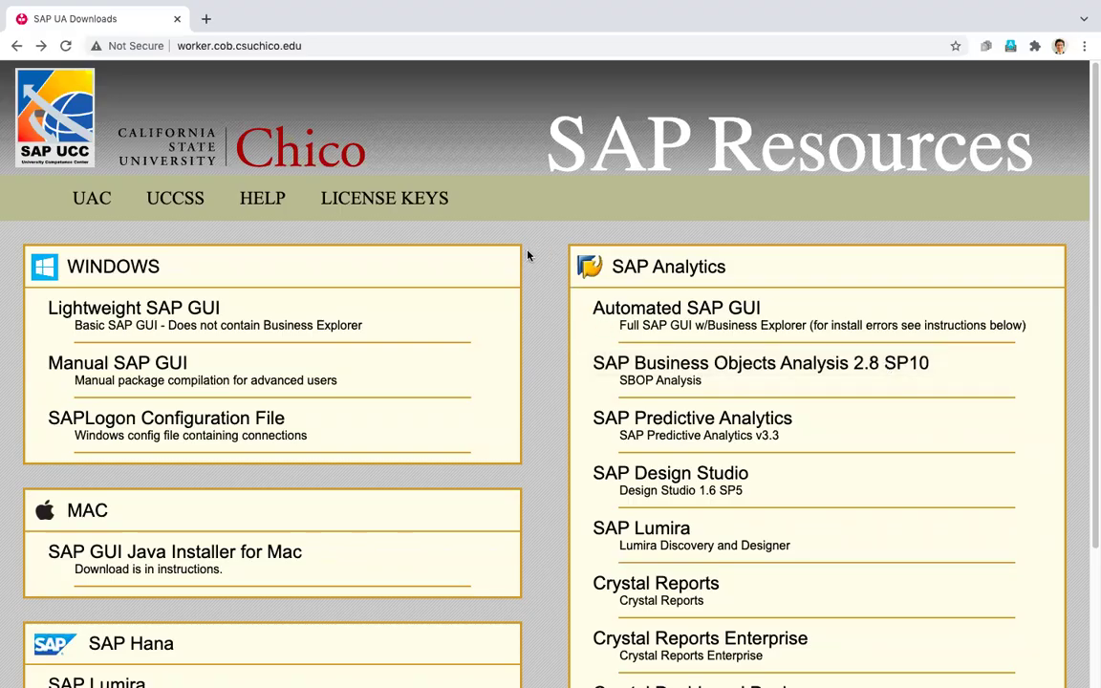
Step: Expand 'SAP GUI Java Installer for Mac' and open its '750 P12 Instructions & Download' page
{"action": "scroll", "coordinate": [527, 255], "scroll_direction": "down", "scroll_amount": 1}
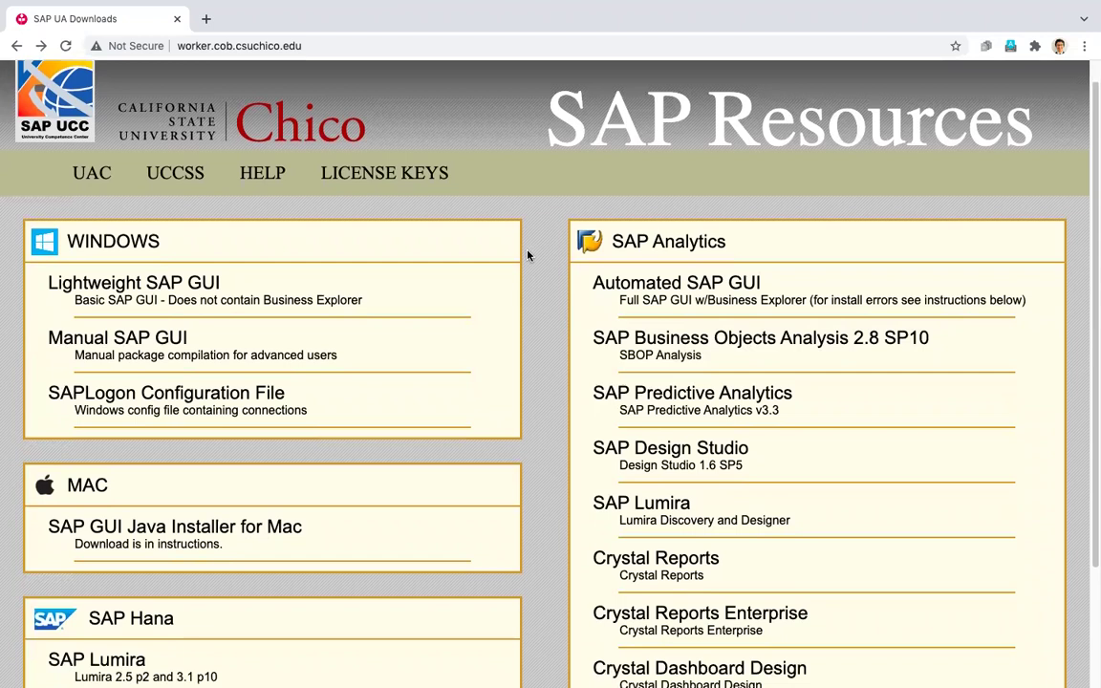
{"action": "scroll", "coordinate": [527, 255], "scroll_direction": "up", "scroll_amount": 1}
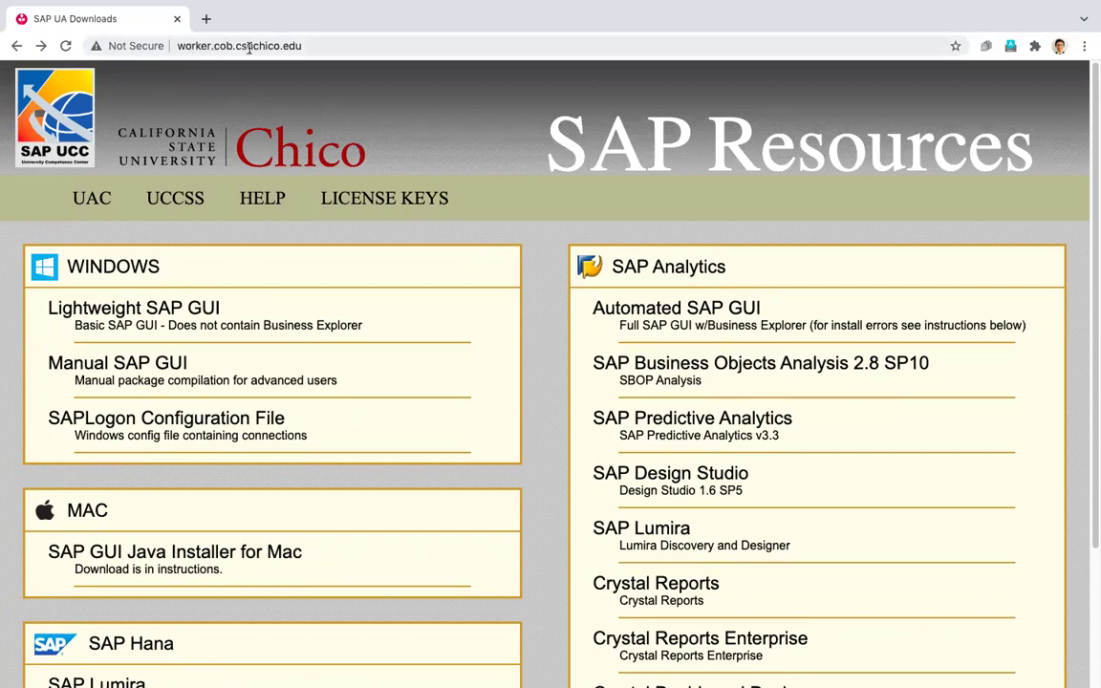
{"action": "scroll", "coordinate": [421, 158], "scroll_direction": "down", "scroll_amount": 4}
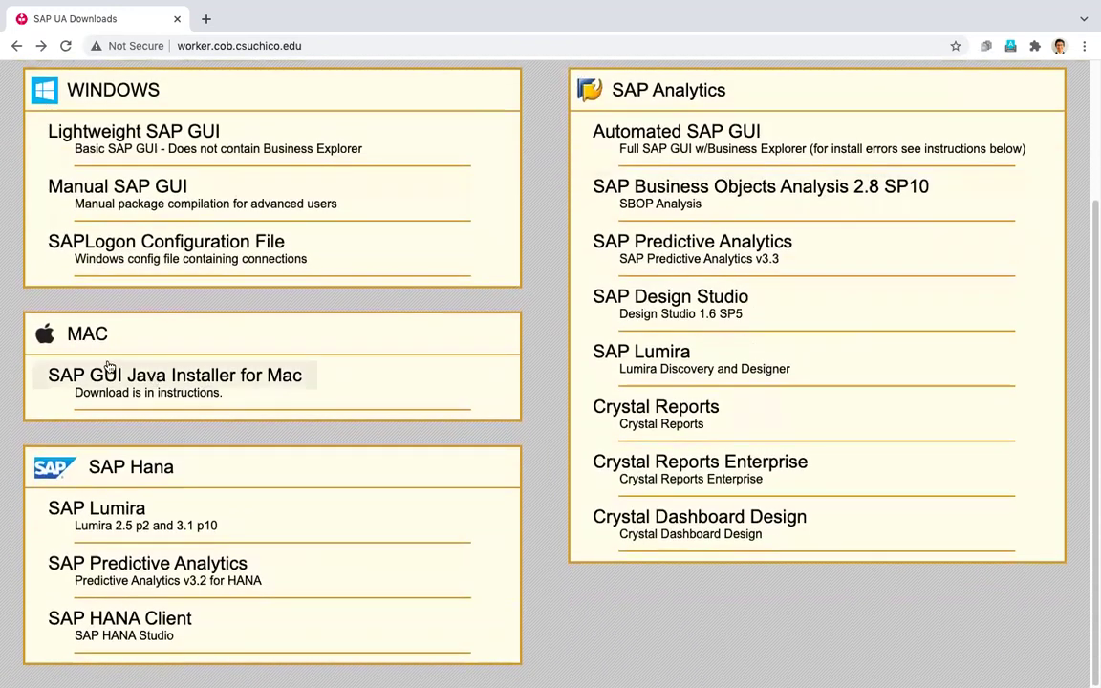
{"action": "left_click", "coordinate": [164, 376]}
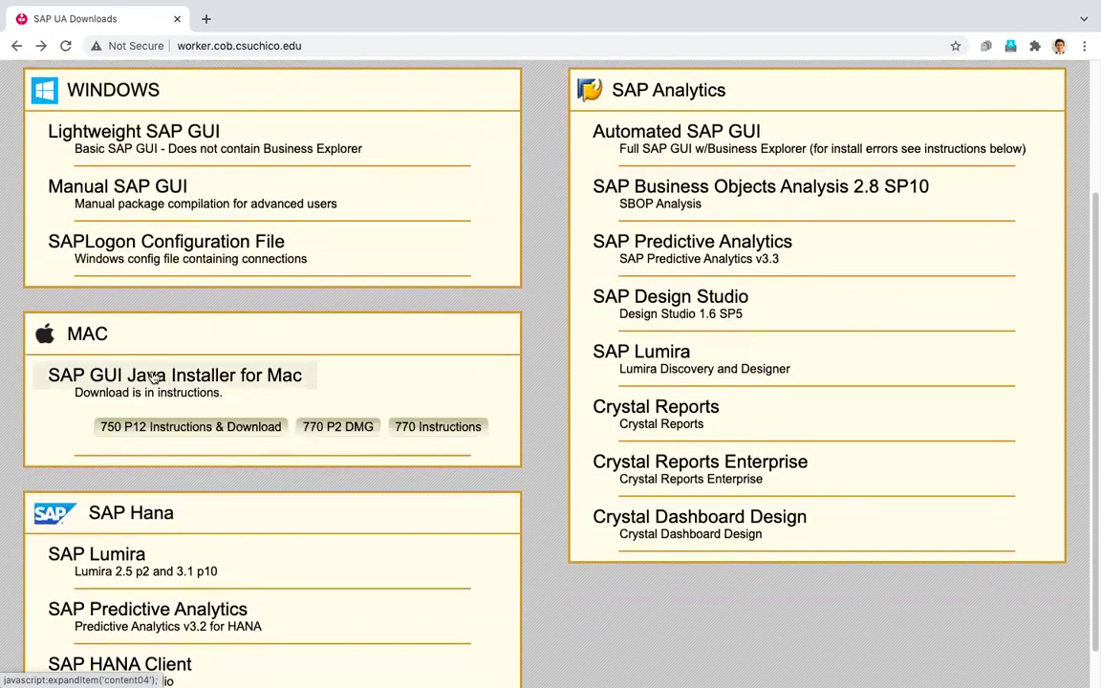
{"action": "left_click", "coordinate": [205, 432]}
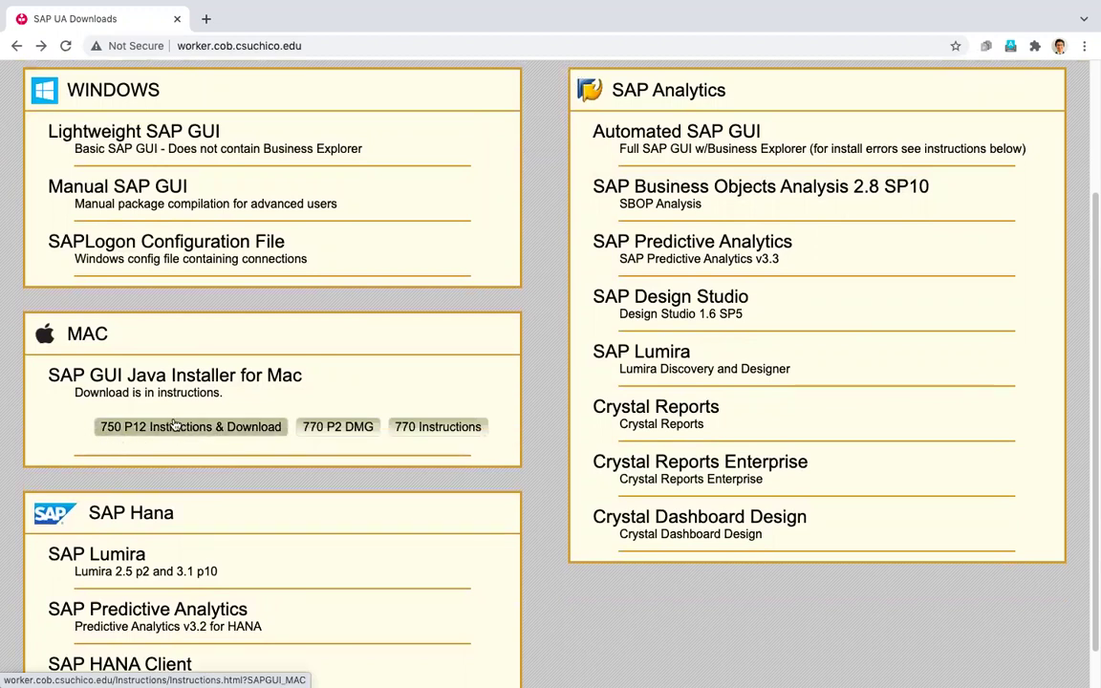
{"action": "scroll", "coordinate": [491, 351], "scroll_direction": "down", "scroll_amount": 1}
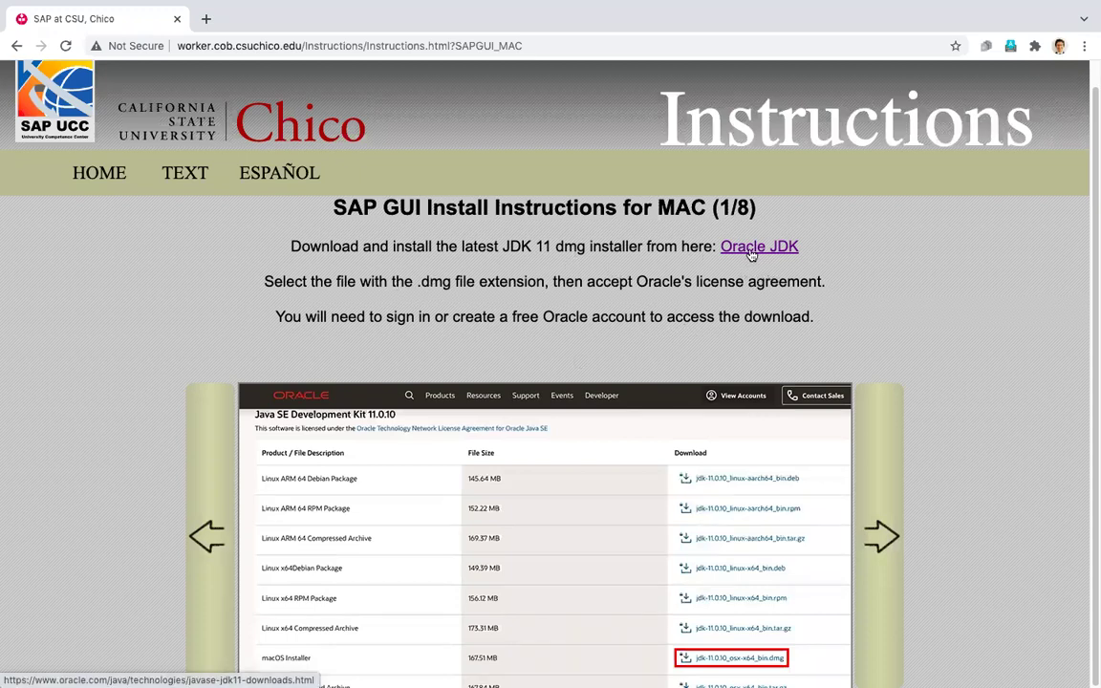
Step: Open Oracle's Java Downloads page in a new tab at the JDK 11.0.12 section
{"action": "right_click", "coordinate": [752, 246]}
{"action": "left_click", "coordinate": [776, 256]}
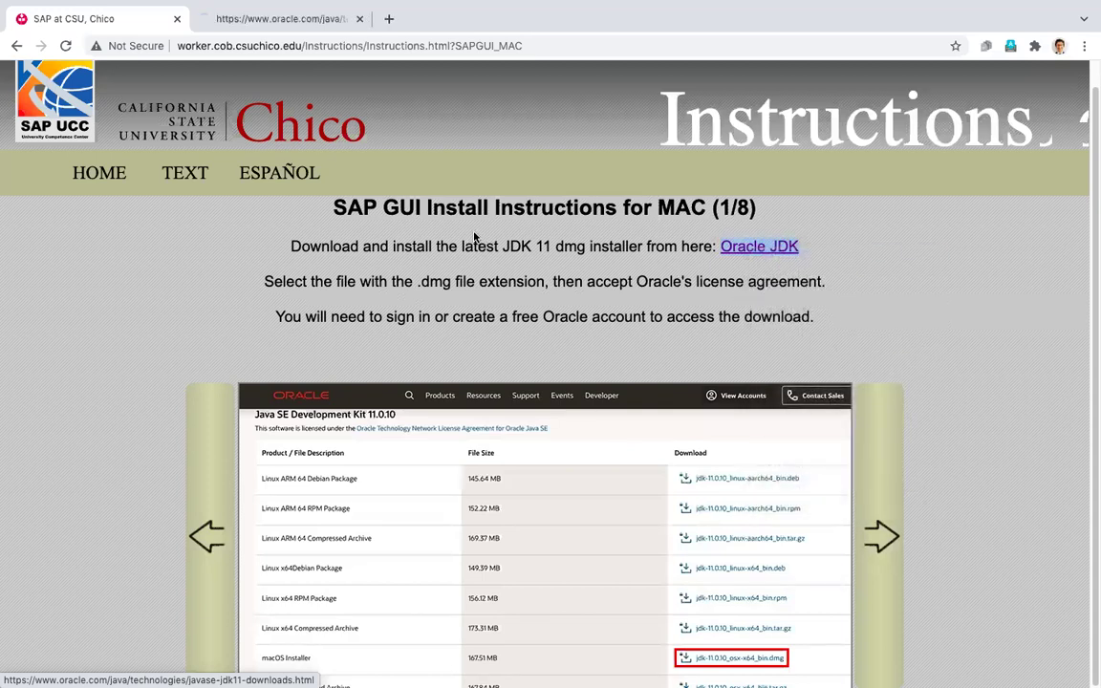
{"action": "left_click", "coordinate": [244, 19]}
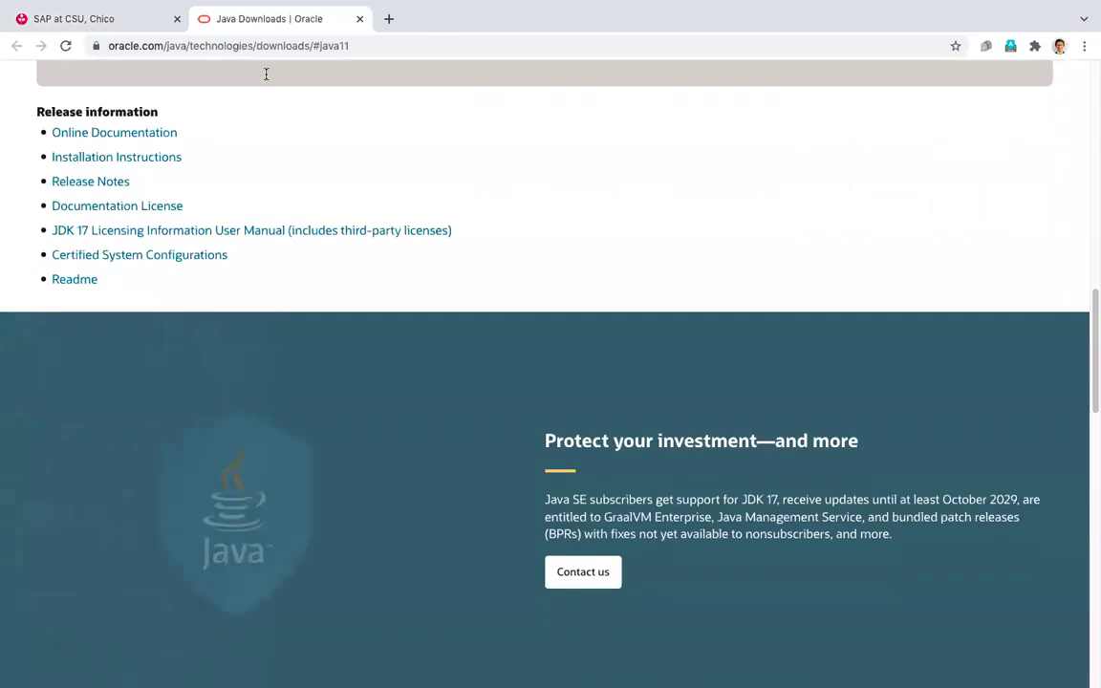
{"action": "scroll", "coordinate": [381, 300], "scroll_direction": "down", "scroll_amount": 3}
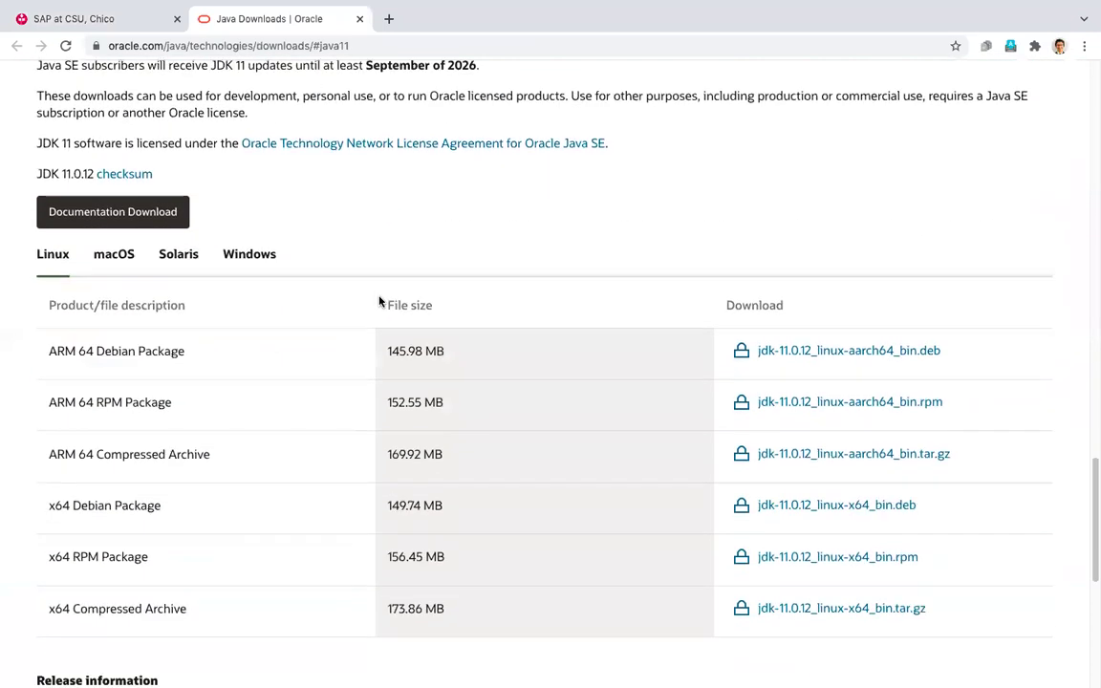
{"action": "scroll", "coordinate": [380, 300], "scroll_direction": "up", "scroll_amount": 2}
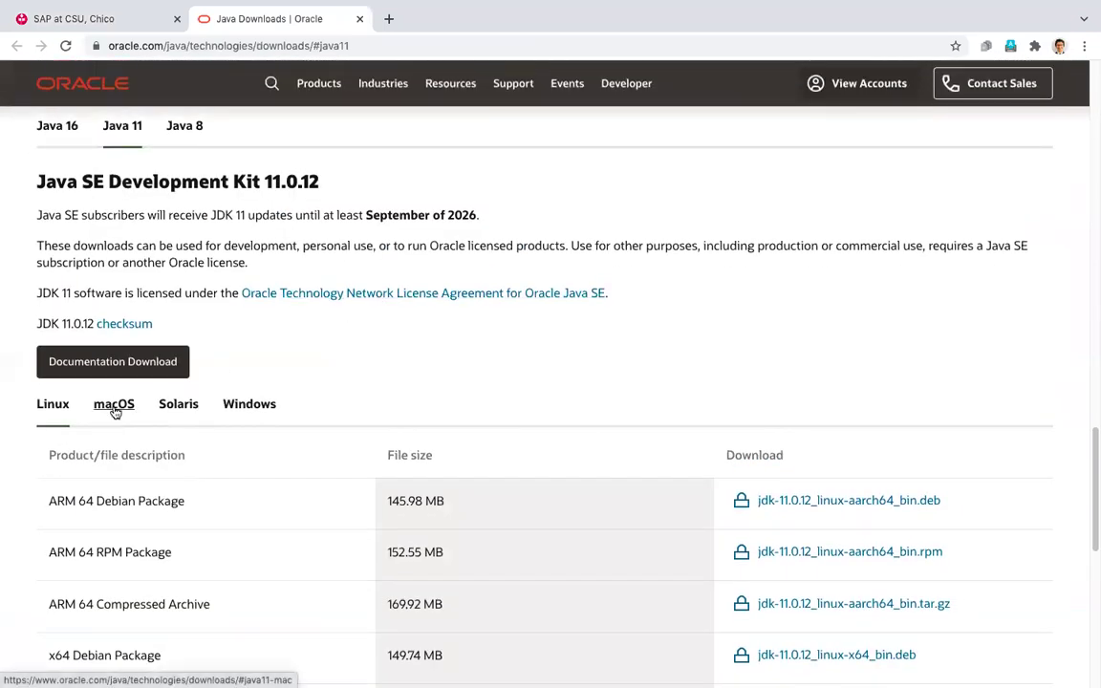
Step: Choose the macOS jdk-11.0.12_osx-x64_bin.dmg download and accept the Oracle license
{"action": "left_click", "coordinate": [113, 406]}
{"action": "scroll", "coordinate": [143, 421], "scroll_direction": "down", "scroll_amount": 1}
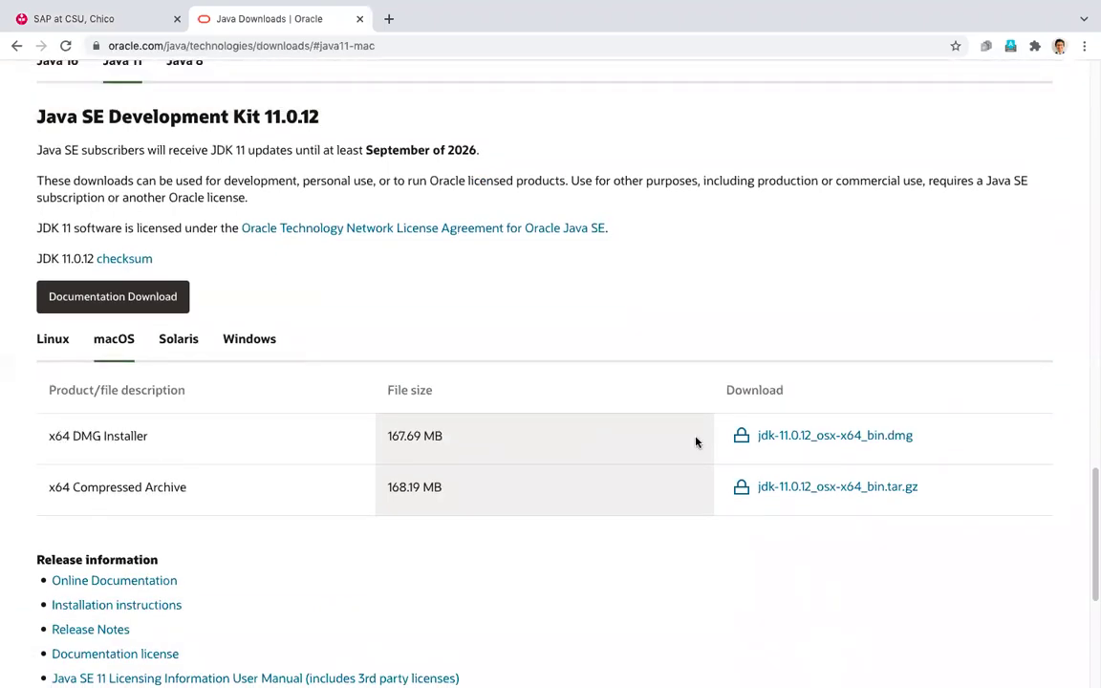
{"action": "left_click", "coordinate": [782, 437]}
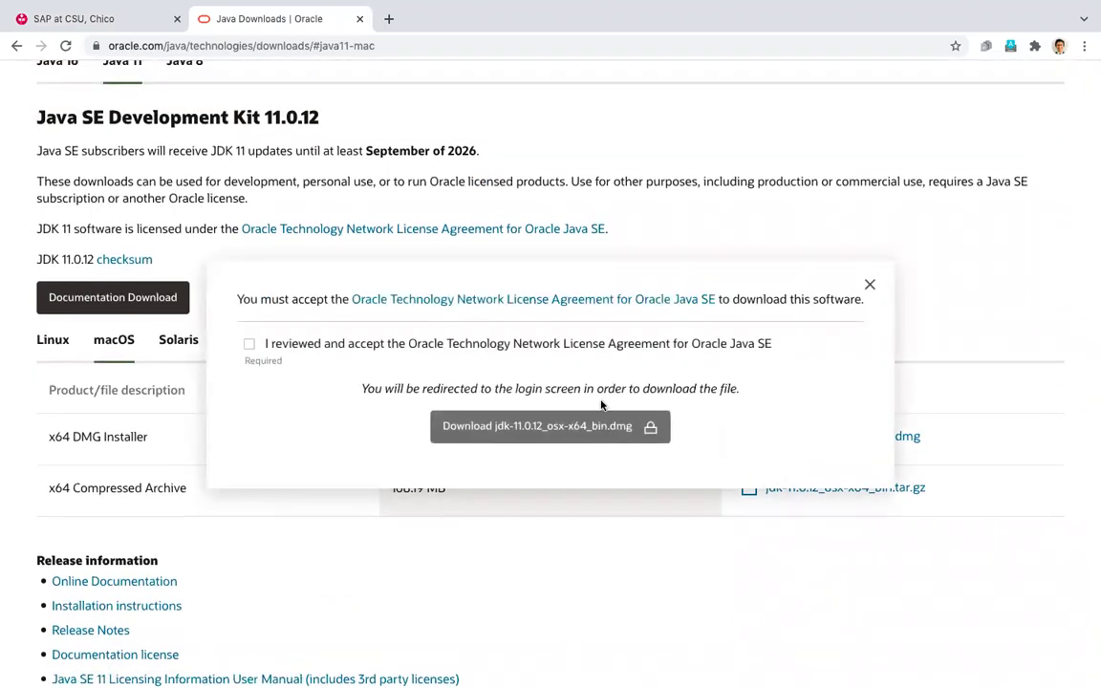
{"action": "left_click", "coordinate": [248, 343]}
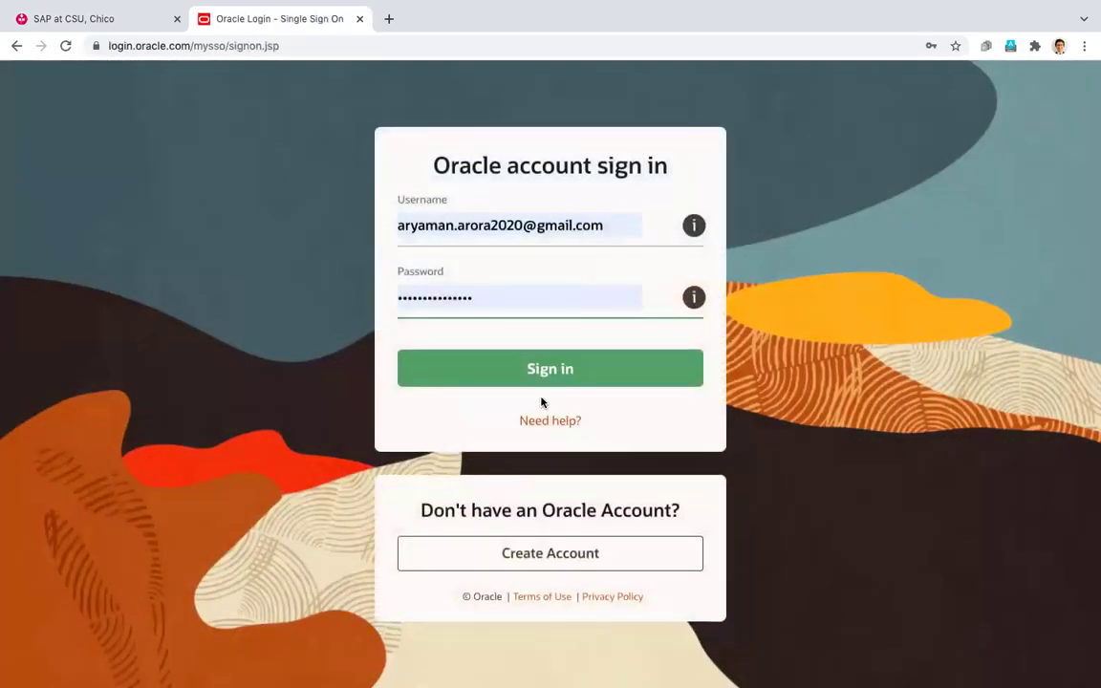
{"action": "right_click", "coordinate": [531, 556]}
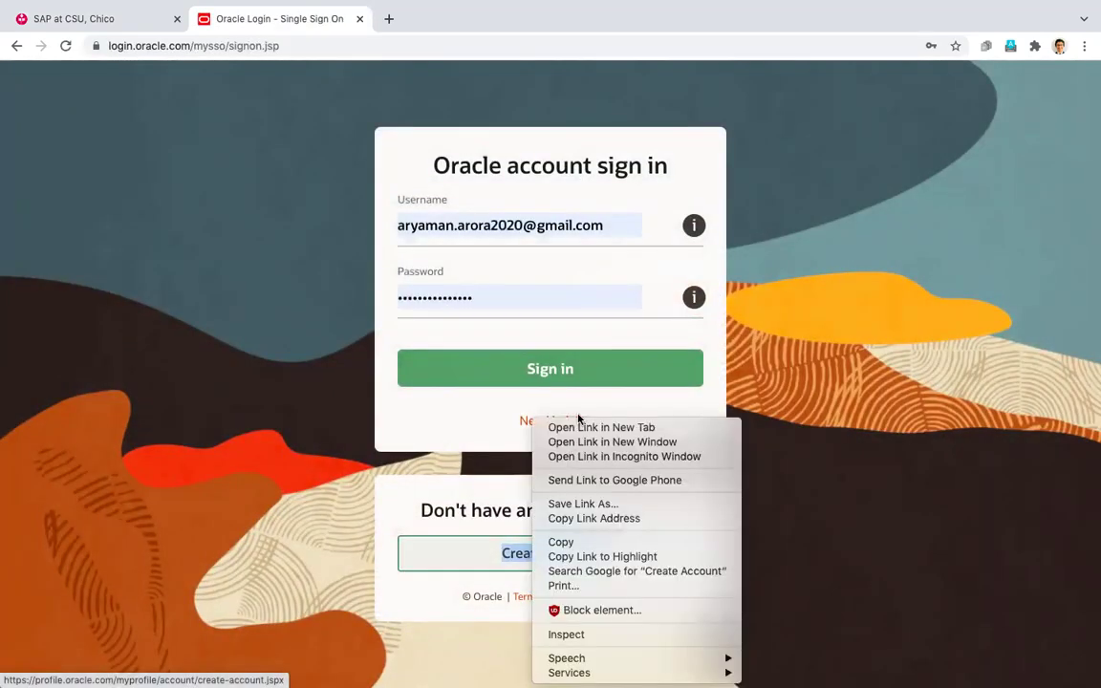
{"action": "left_click", "coordinate": [580, 428]}
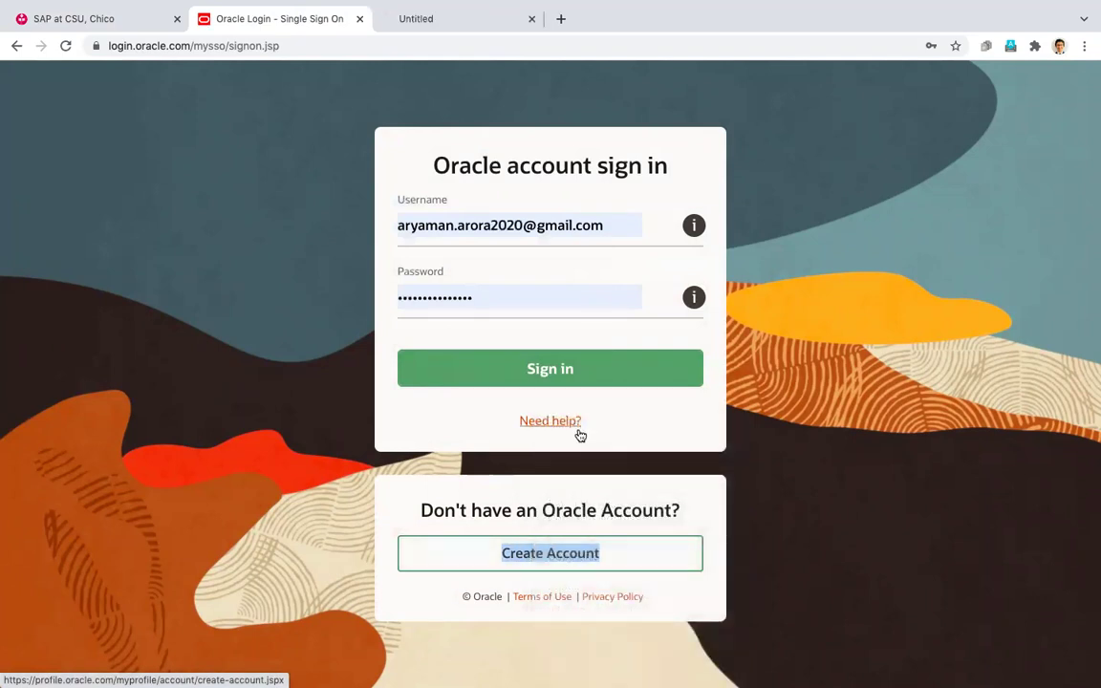
{"action": "left_click", "coordinate": [463, 21]}
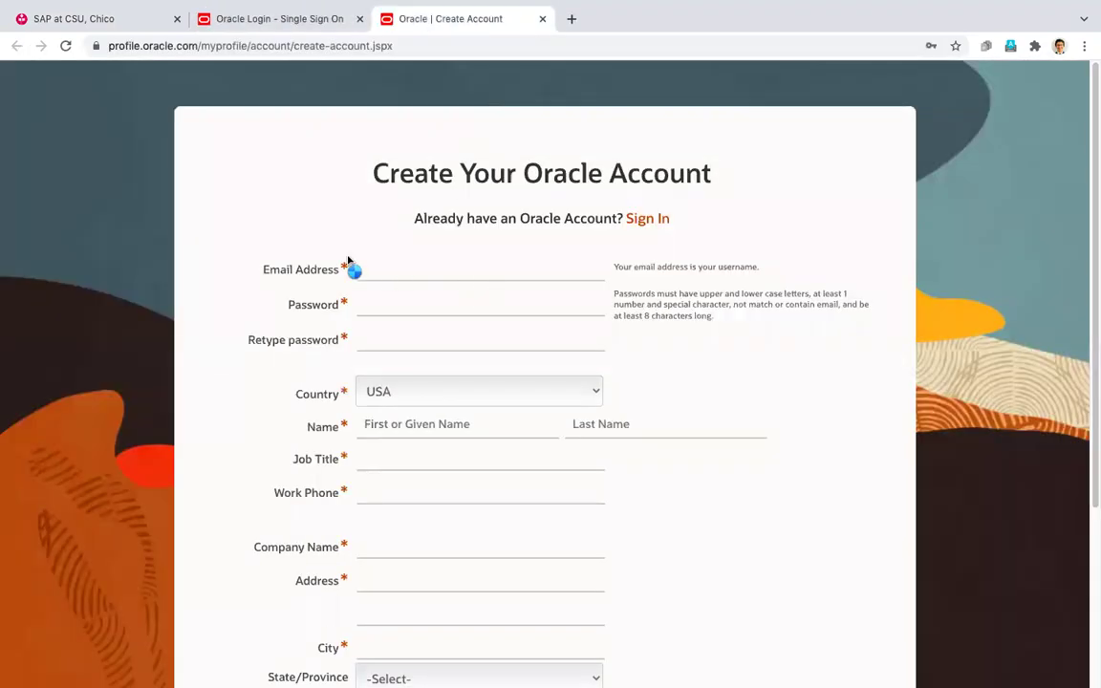
{"action": "scroll", "coordinate": [450, 401], "scroll_direction": "down", "scroll_amount": 2}
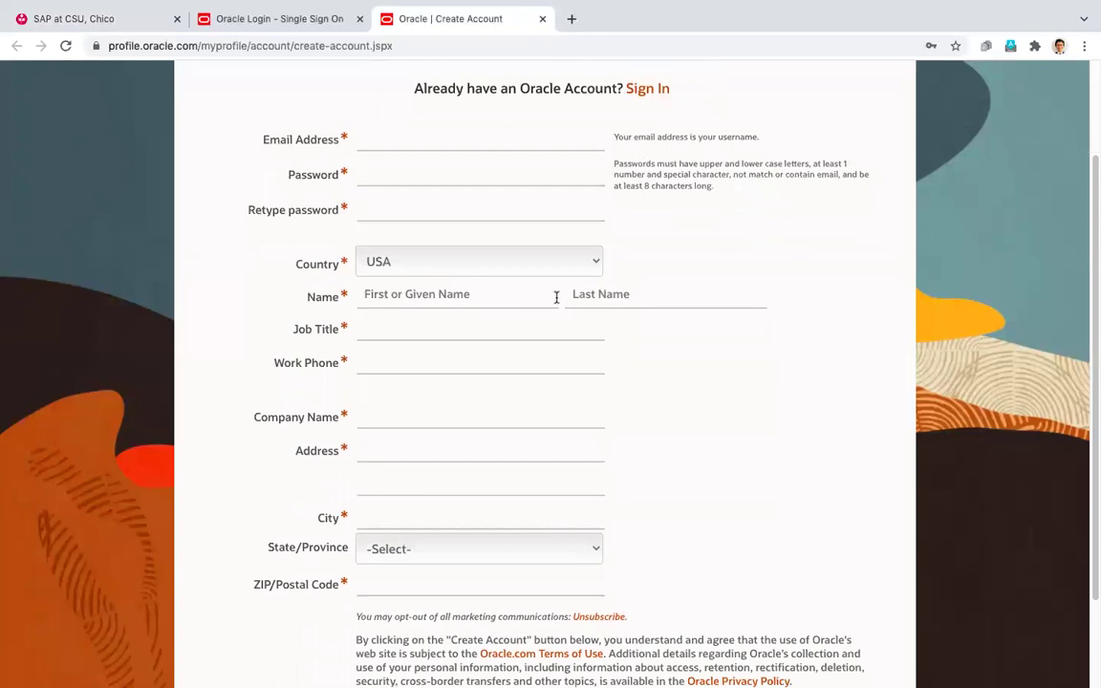
{"action": "scroll", "coordinate": [556, 298], "scroll_direction": "down", "scroll_amount": 1}
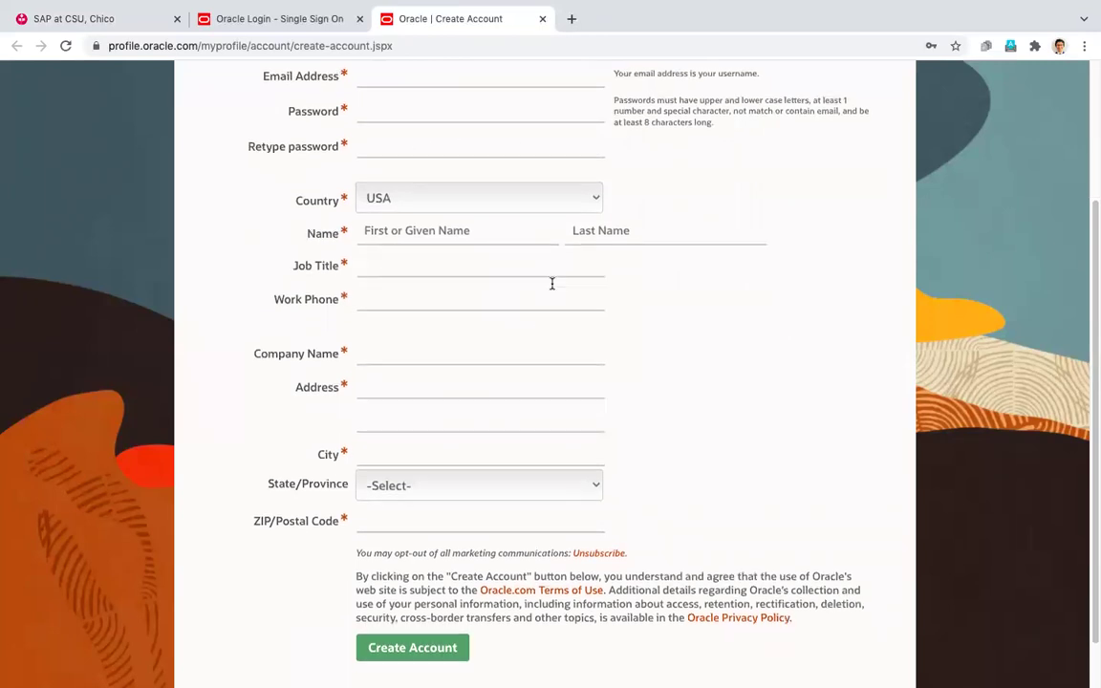
{"action": "scroll", "coordinate": [552, 283], "scroll_direction": "down", "scroll_amount": 1}
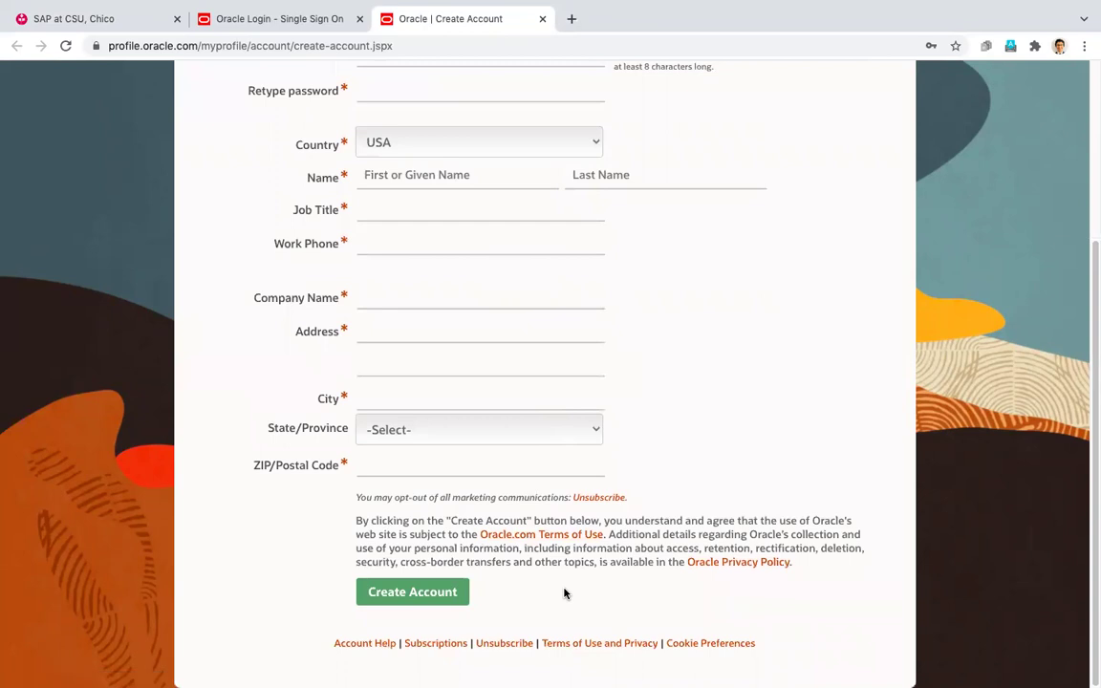
{"action": "scroll", "coordinate": [564, 592], "scroll_direction": "up", "scroll_amount": 3}
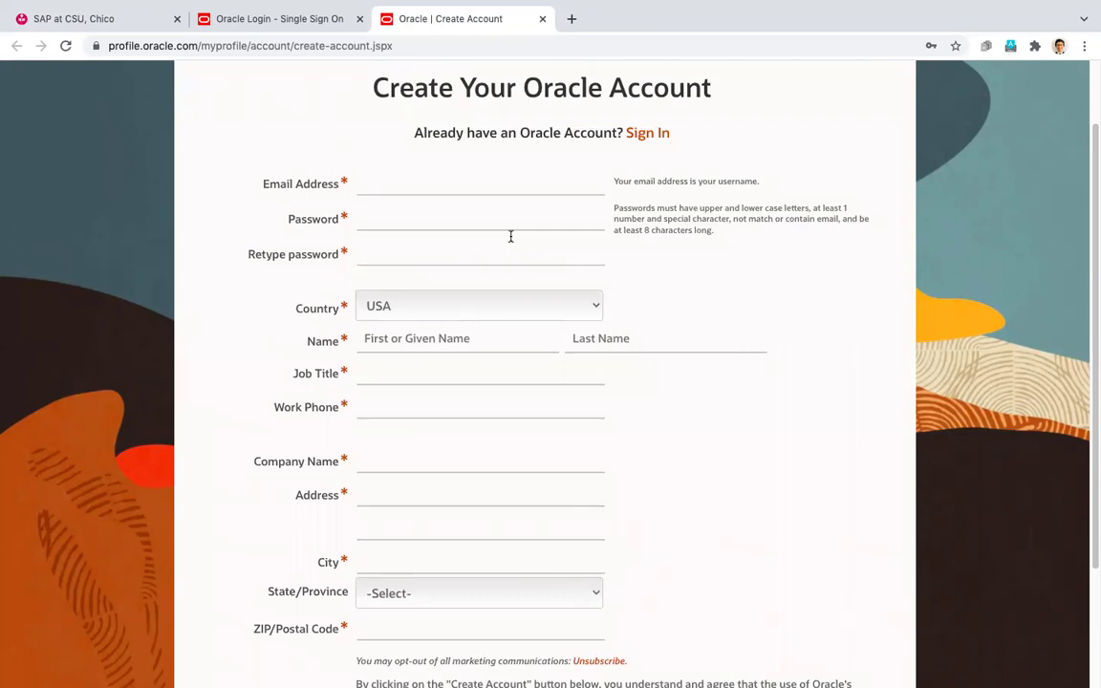
{"action": "left_click", "coordinate": [543, 20]}
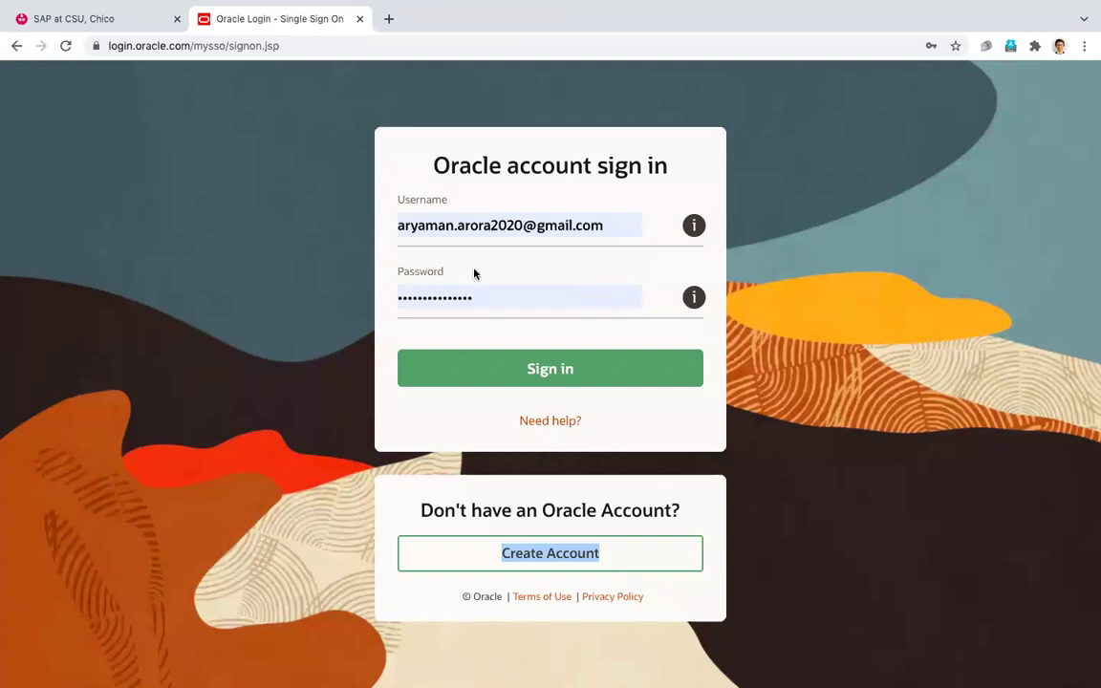
Step: Sign in to the Oracle account, retyping the password after the first attempt fails
{"action": "left_click", "coordinate": [490, 365]}
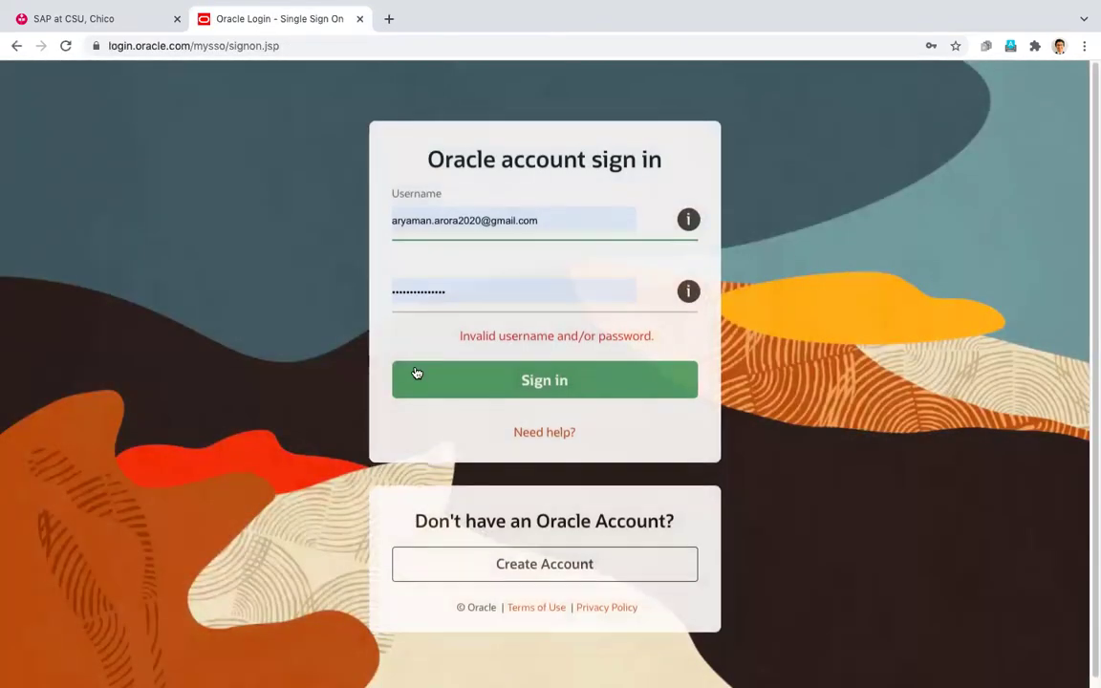
{"action": "left_click", "coordinate": [509, 278]}
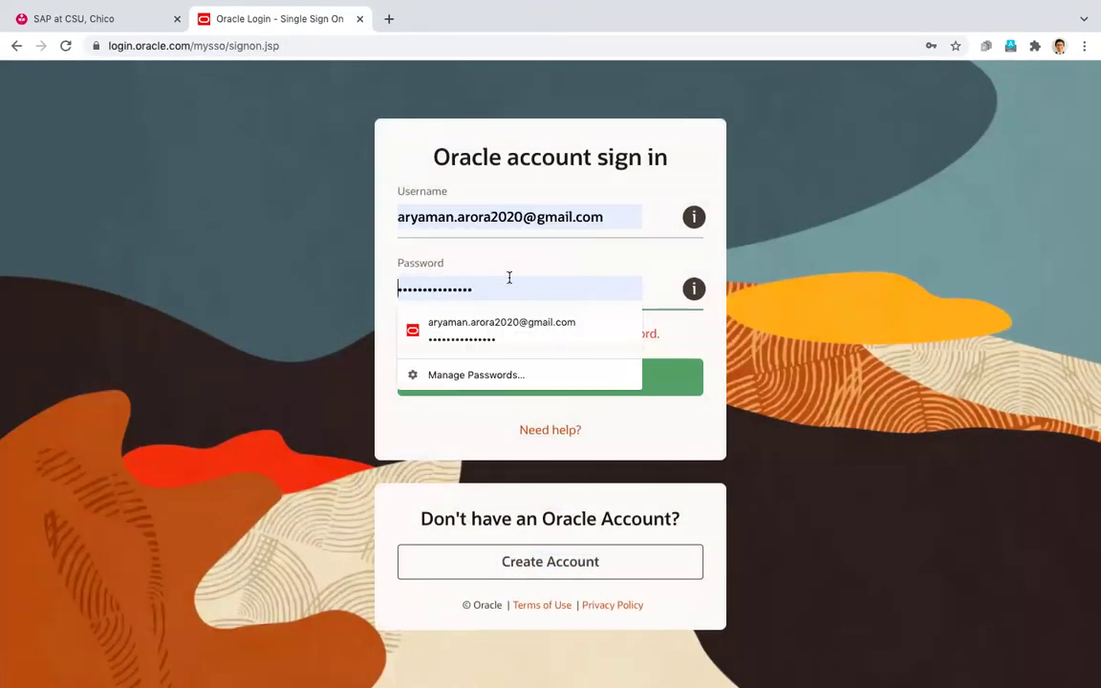
{"action": "left_click", "coordinate": [491, 332]}
{"action": "left_click", "coordinate": [479, 386]}
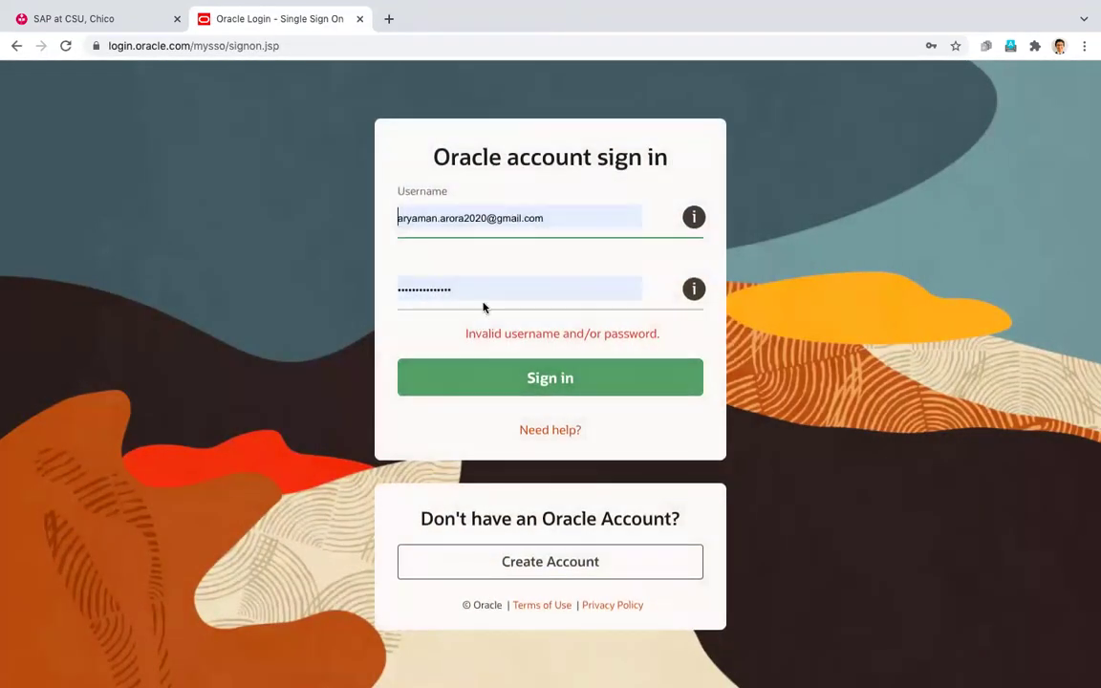
{"action": "left_click", "coordinate": [386, 280]}
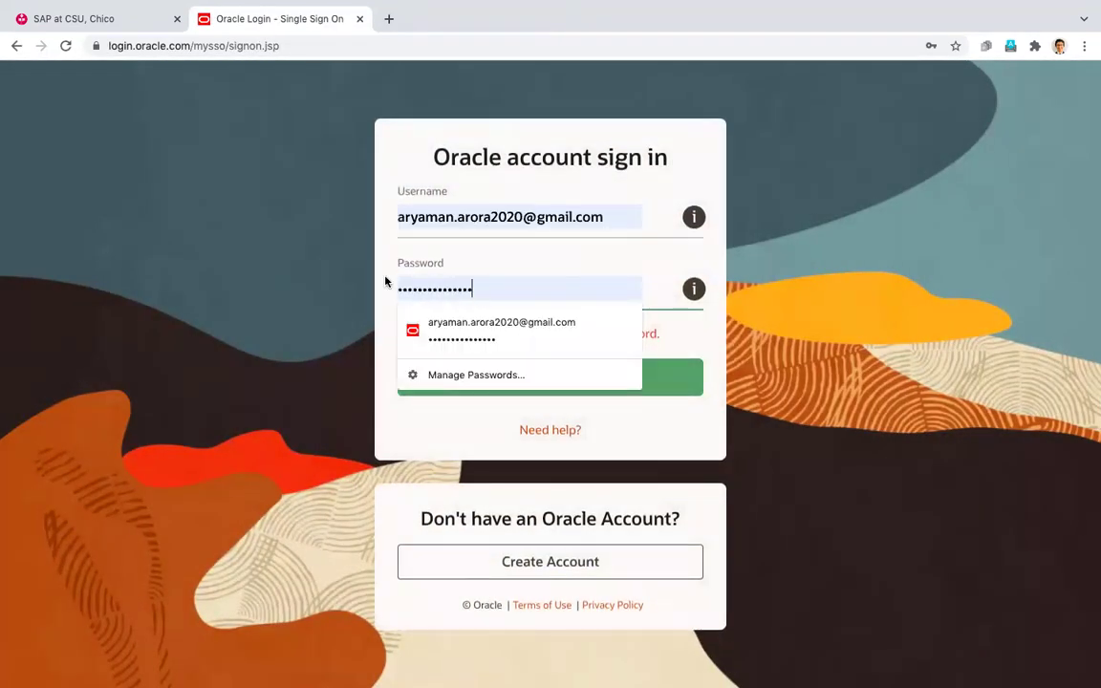
{"action": "key", "text": "super+a"}
{"action": "type", "text": "•••••••"}
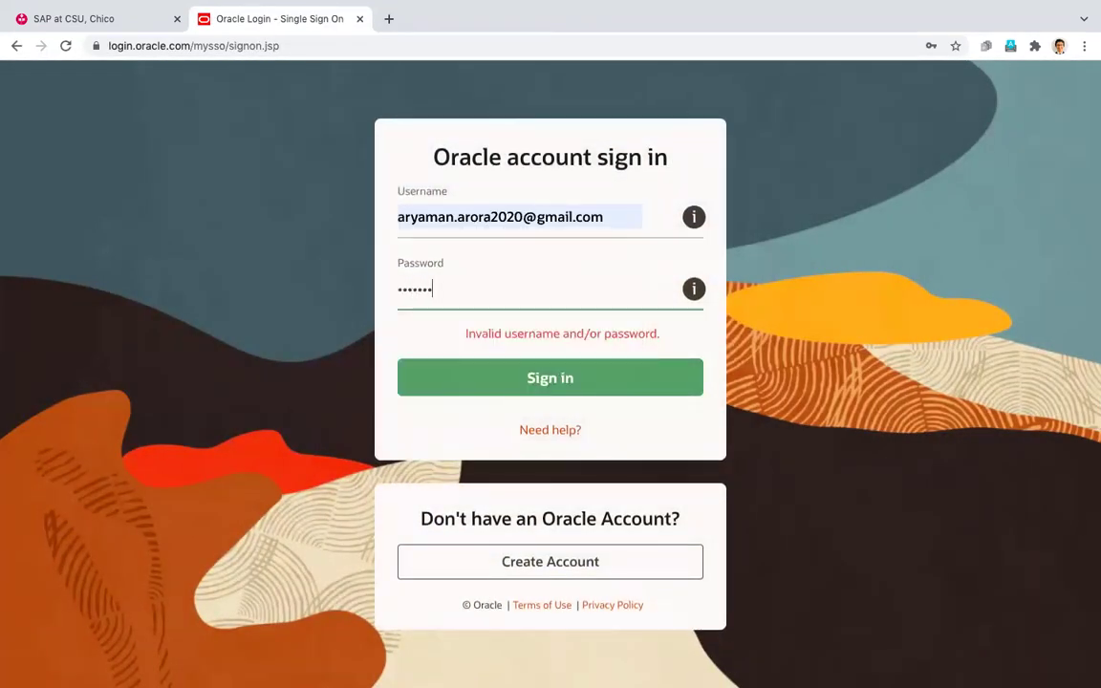
{"action": "type", "text": "•"}
{"action": "left_click", "coordinate": [426, 376]}
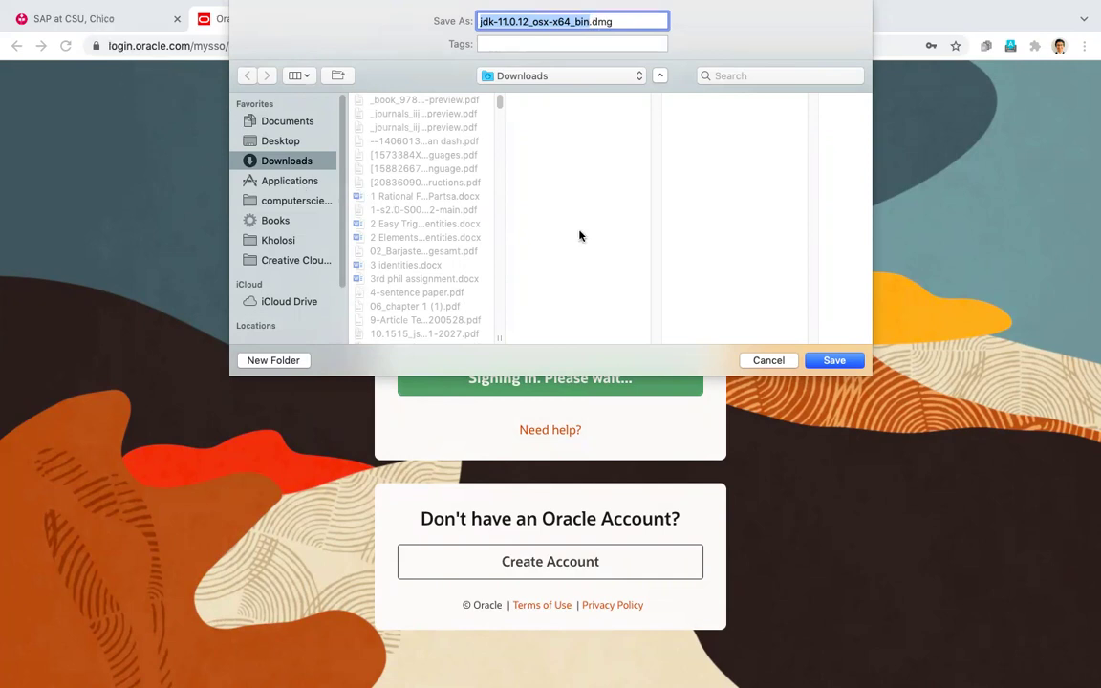
Step: Save jdk-11.0.12_osx-x64_bin.dmg to Downloads and open the disk image
{"action": "left_click", "coordinate": [834, 361]}
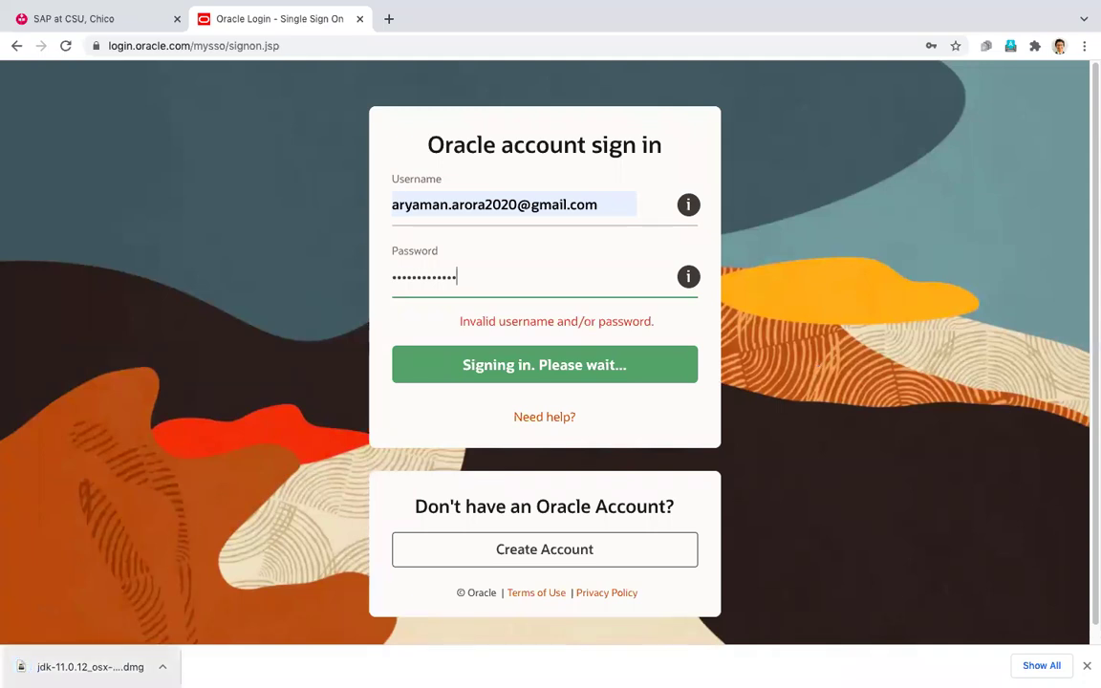
{"action": "left_click", "coordinate": [73, 669]}
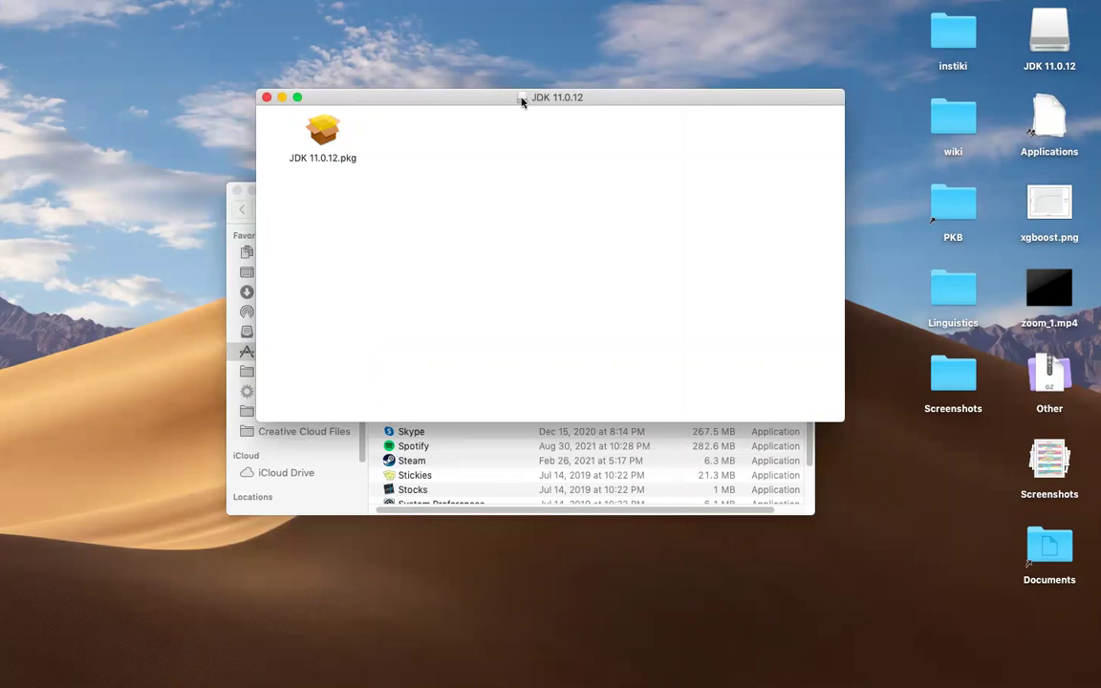
Step: Install JDK 11.0.12.pkg with the admin password, then move the installer to the Trash
{"action": "left_click", "coordinate": [326, 139]}
{"action": "double_click", "coordinate": [326, 139]}
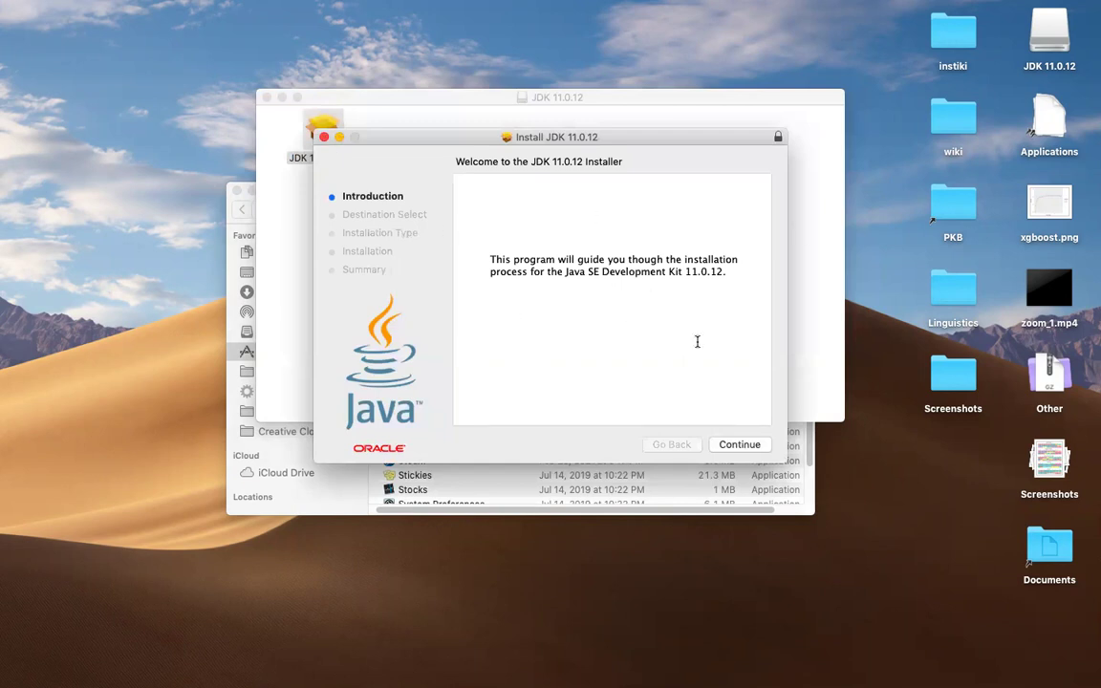
{"action": "left_click", "coordinate": [729, 446]}
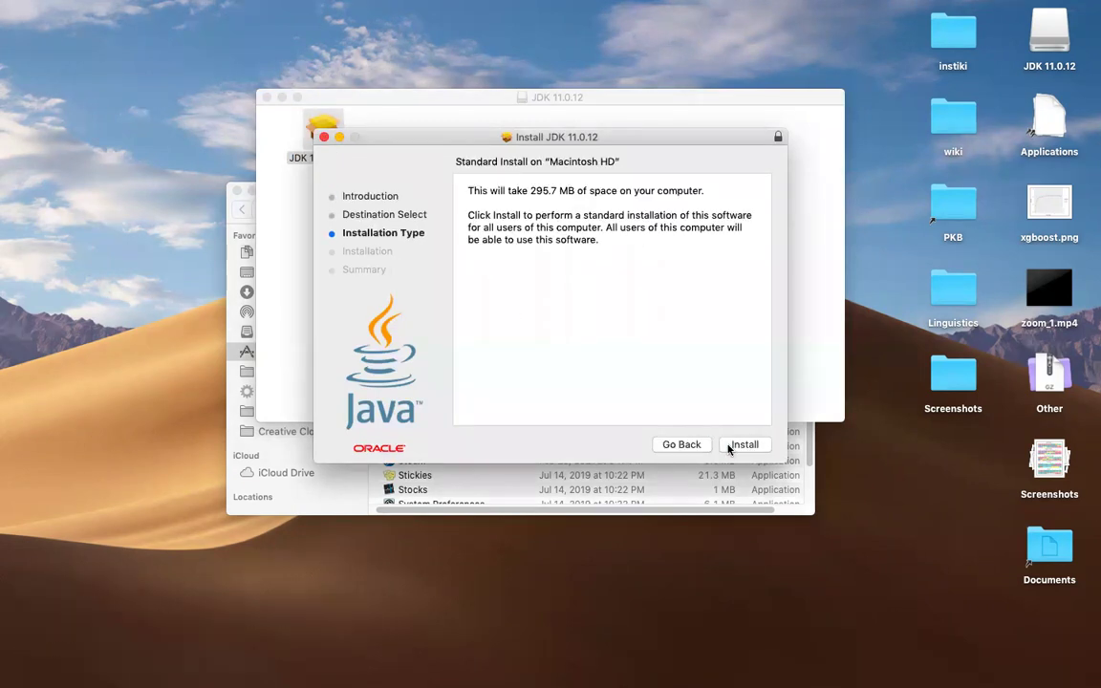
{"action": "left_click", "coordinate": [728, 446]}
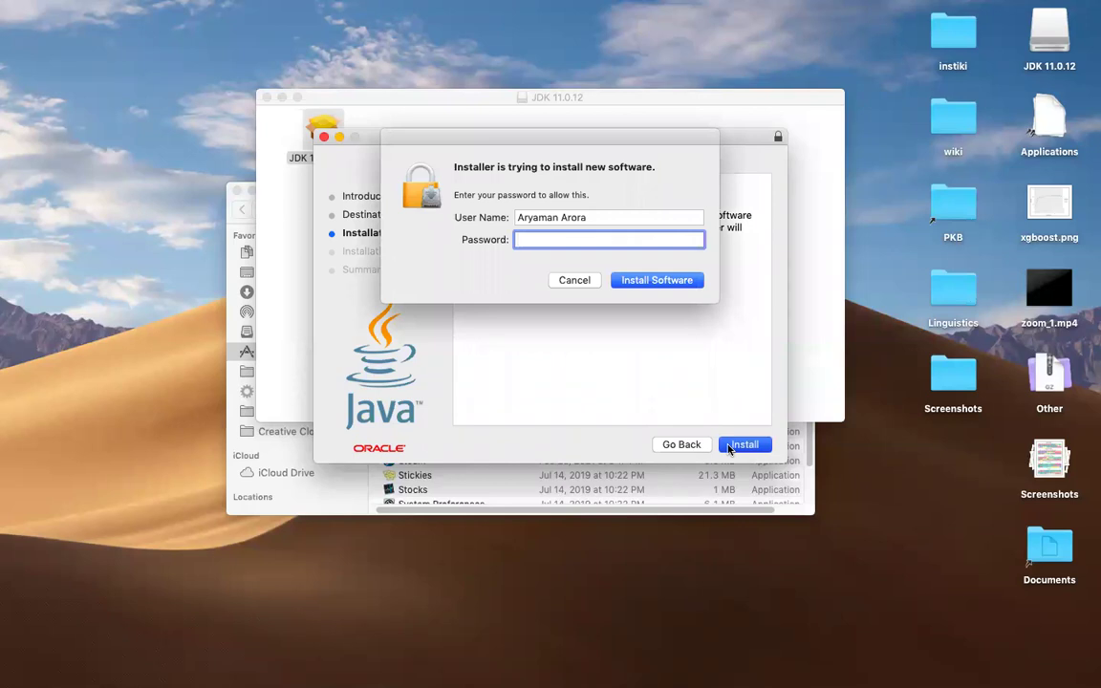
{"action": "type", "text": "••••••••••••••••••"}
{"action": "key", "text": "Return"}
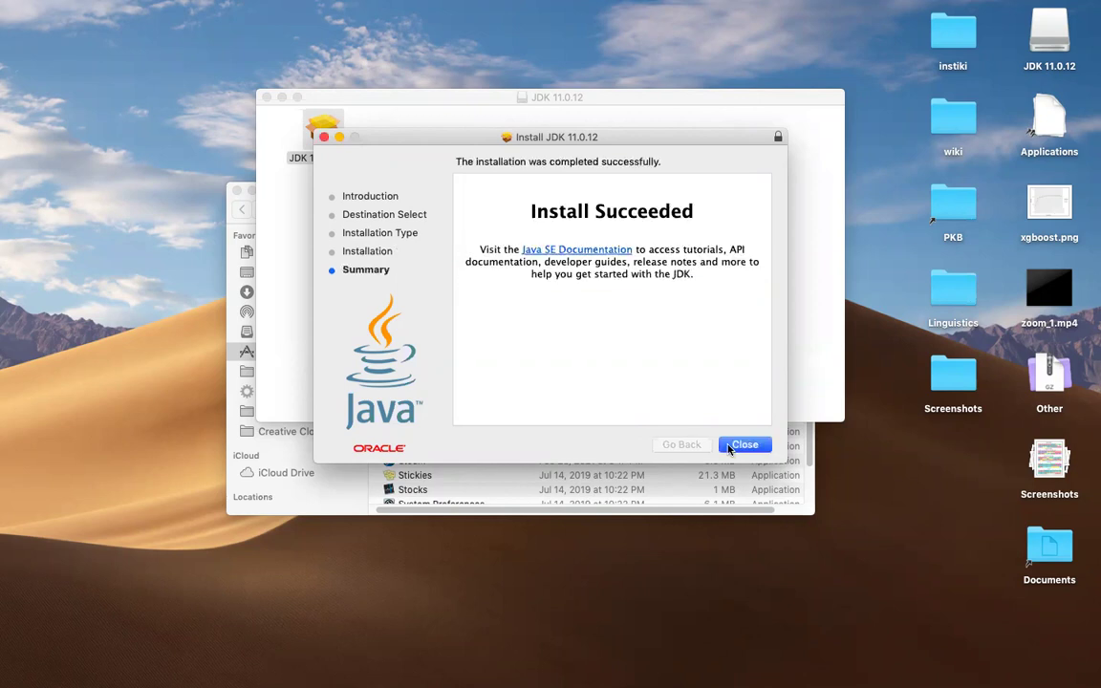
{"action": "left_click", "coordinate": [736, 445]}
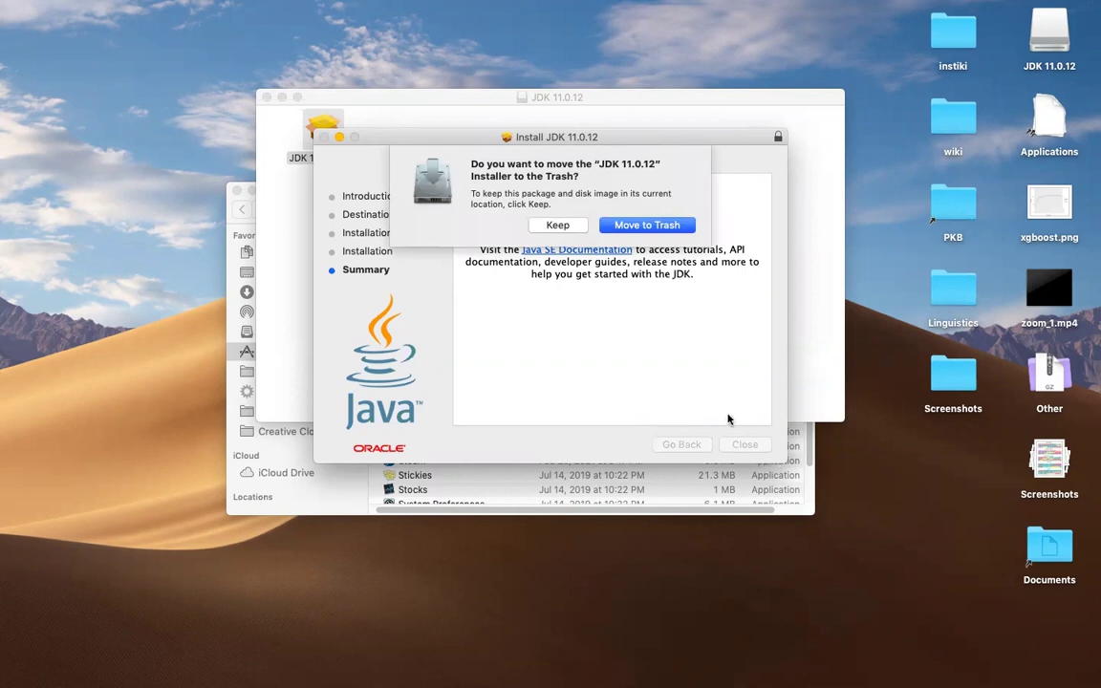
{"action": "left_click", "coordinate": [655, 230]}
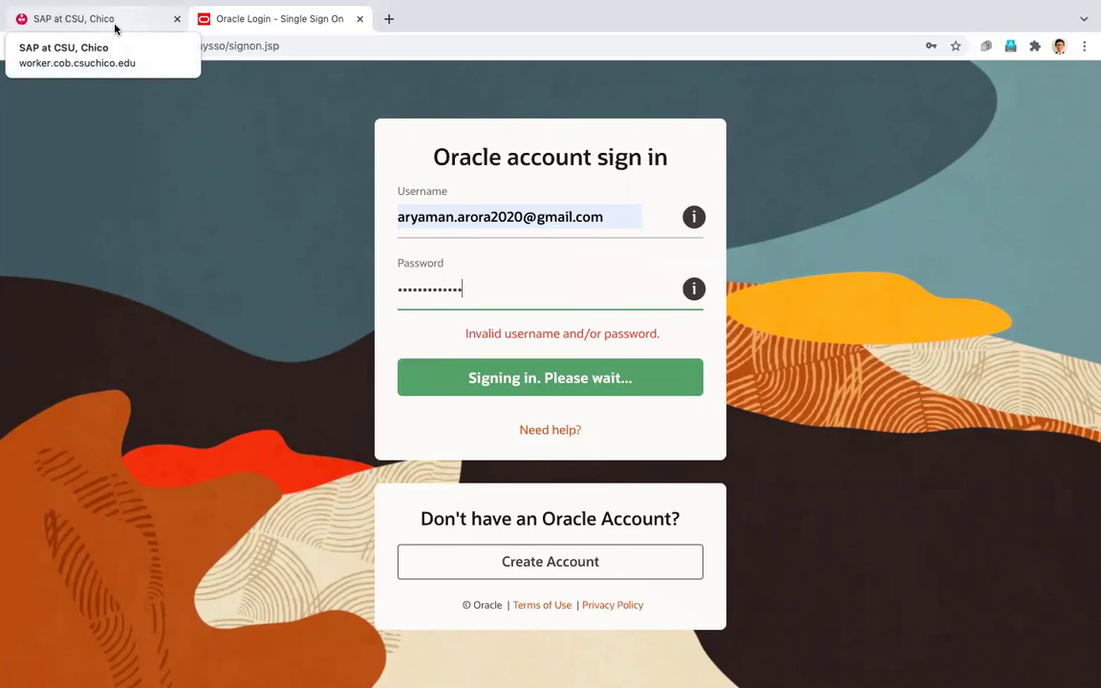
Step: Return to the CSU Chico instructions tab and advance to slide 4/8
{"action": "left_click", "coordinate": [115, 28]}
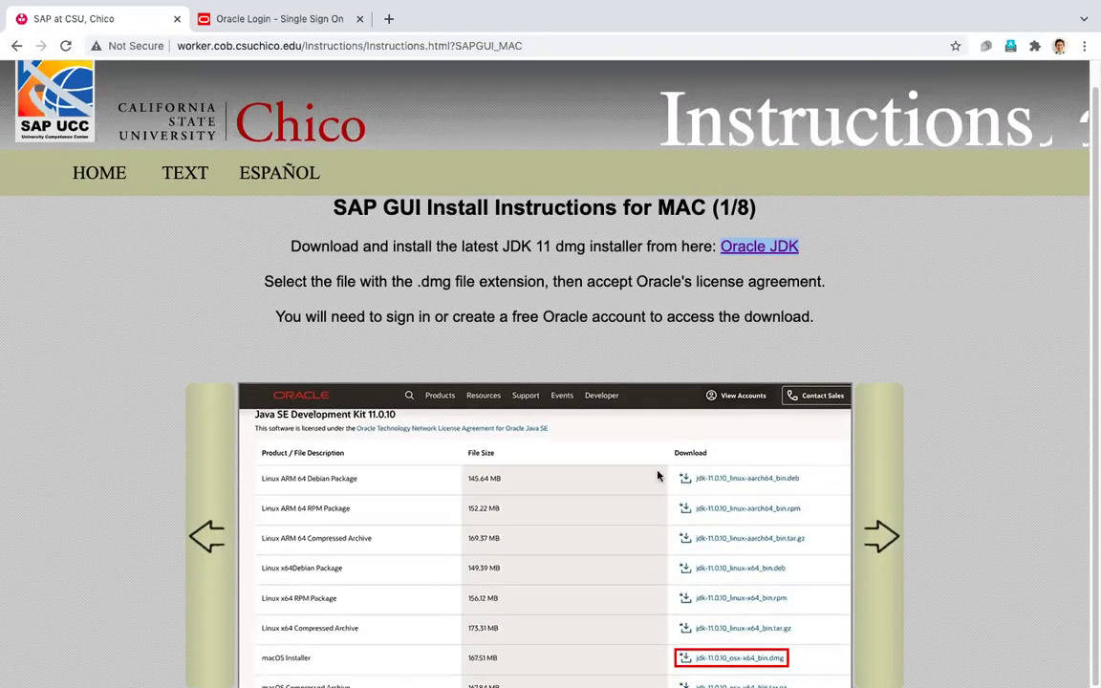
{"action": "left_click", "coordinate": [889, 541]}
{"action": "left_click", "coordinate": [889, 541]}
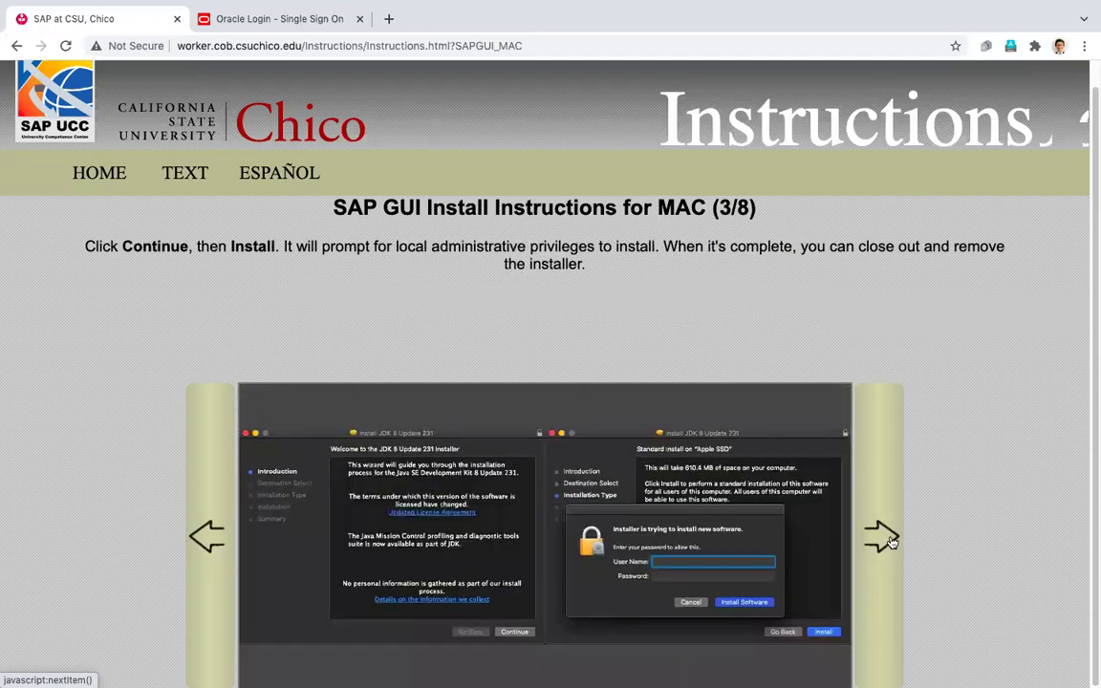
{"action": "left_click", "coordinate": [888, 541]}
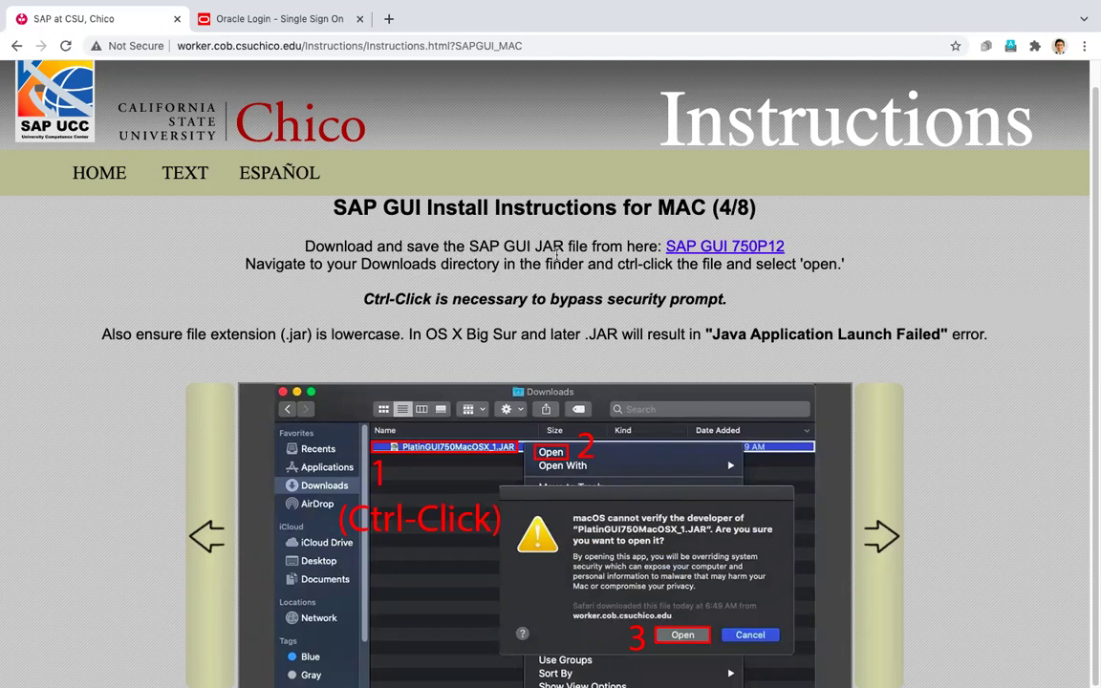
Step: Save the SAP GUI 750P12 jar, PlatinGUI750MacOSX_12.jar, to Downloads
{"action": "right_click", "coordinate": [721, 247]}
{"action": "left_click", "coordinate": [724, 247]}
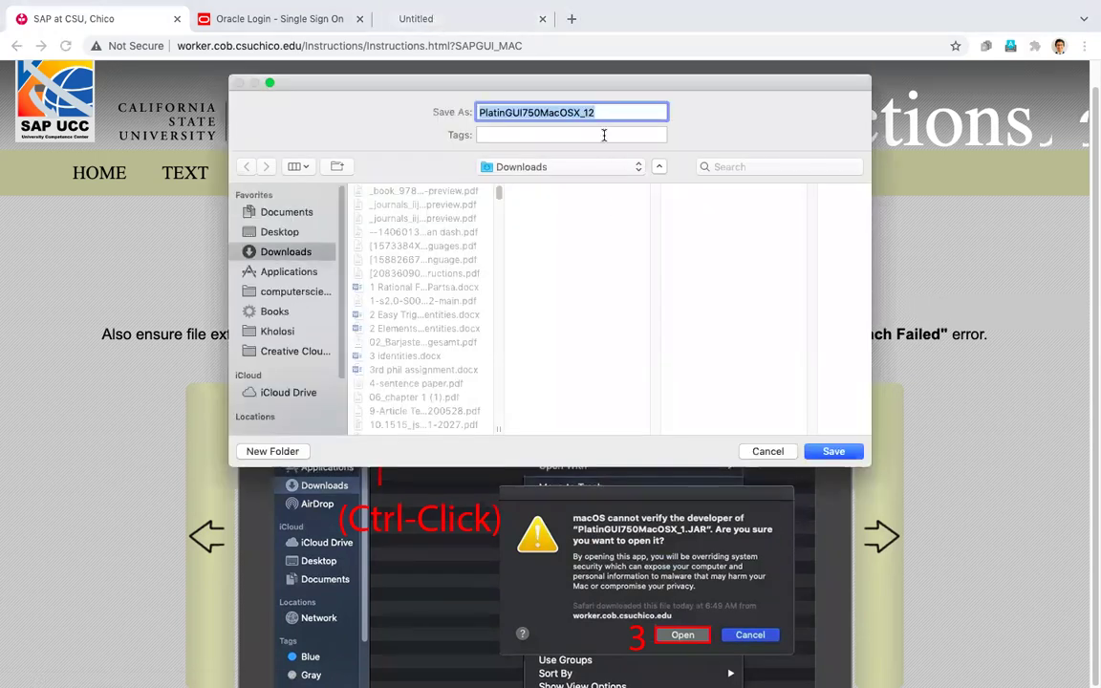
{"action": "left_click", "coordinate": [834, 451]}
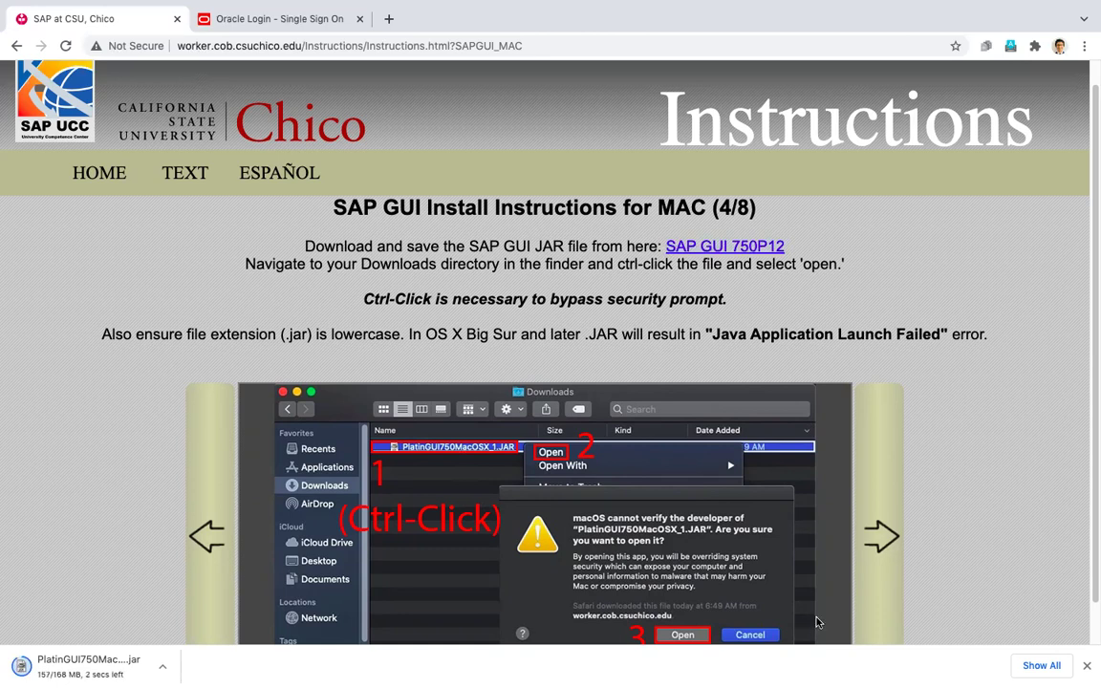
{"action": "left_click_drag", "start_coordinate": [819, 230], "coordinate": [914, 240]}
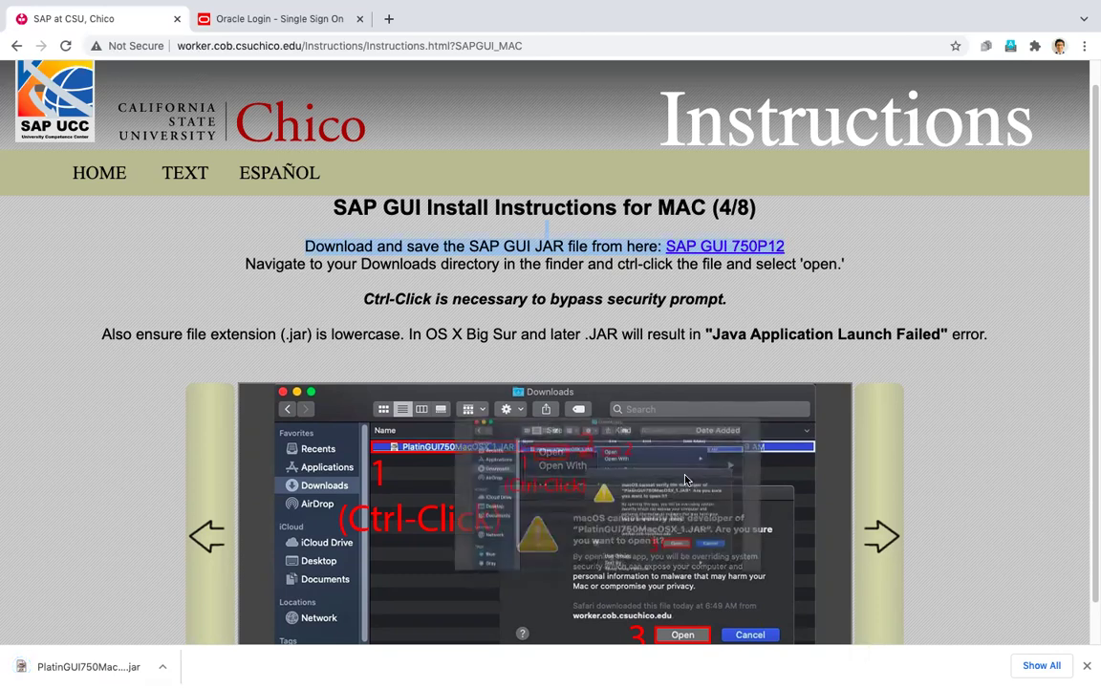
Step: Try opening the downloaded jar and dismiss macOS's unidentified-developer warning
{"action": "left_click", "coordinate": [64, 664]}
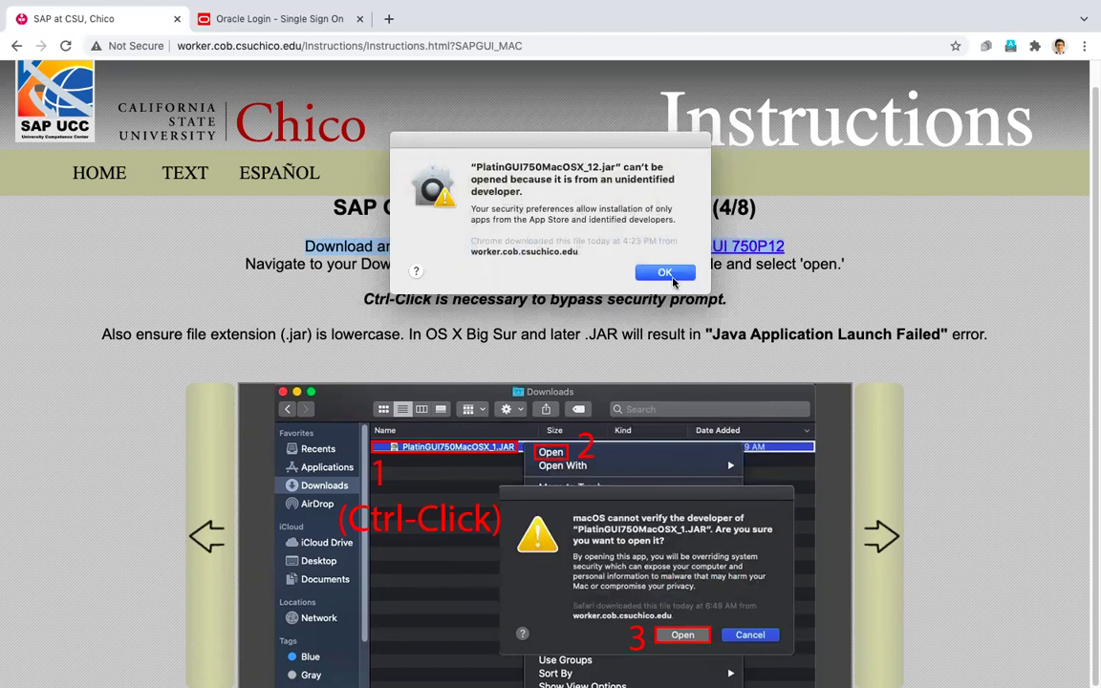
{"action": "left_click", "coordinate": [664, 274]}
{"action": "key", "text": "ctrl+Left"}
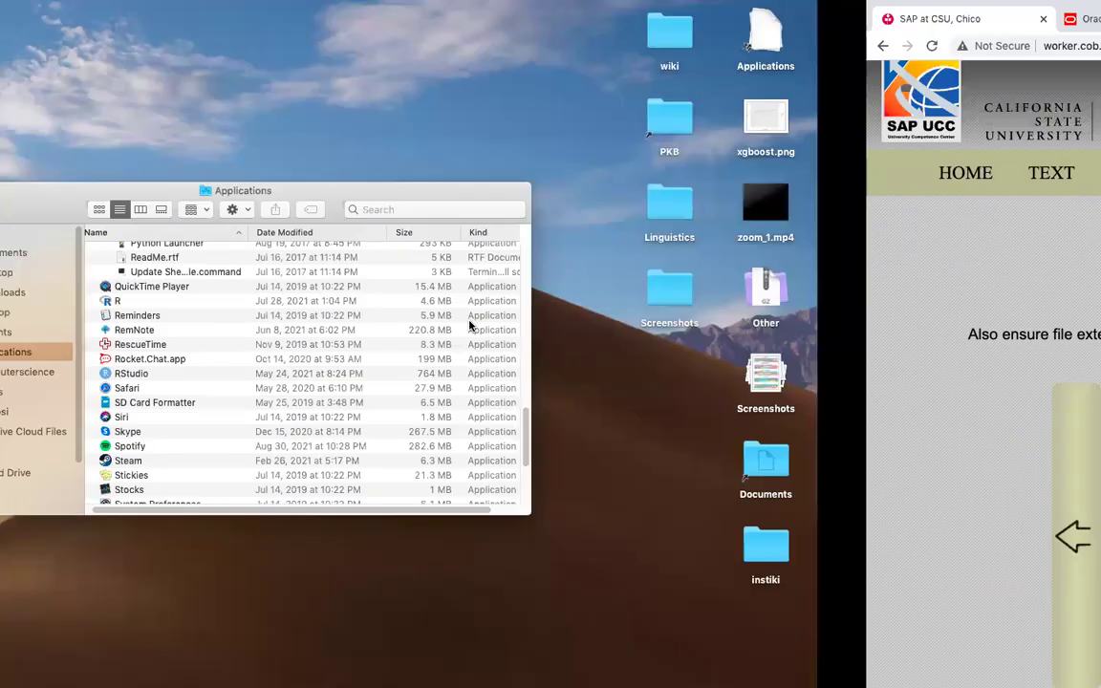
Step: In Security & Privacy, choose Open Anyway for PlatinGUI750MacOSX_12.jar and confirm Open
{"action": "mouse_move", "coordinate": [393, 641]}
{"action": "left_click", "coordinate": [447, 612]}
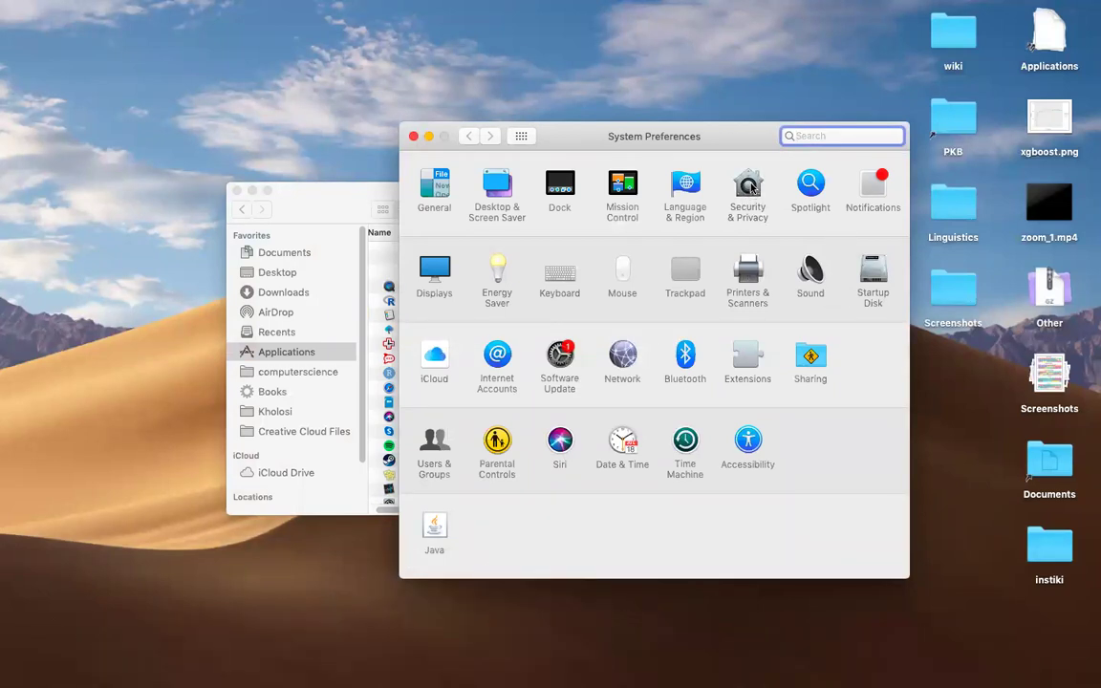
{"action": "left_click", "coordinate": [748, 186]}
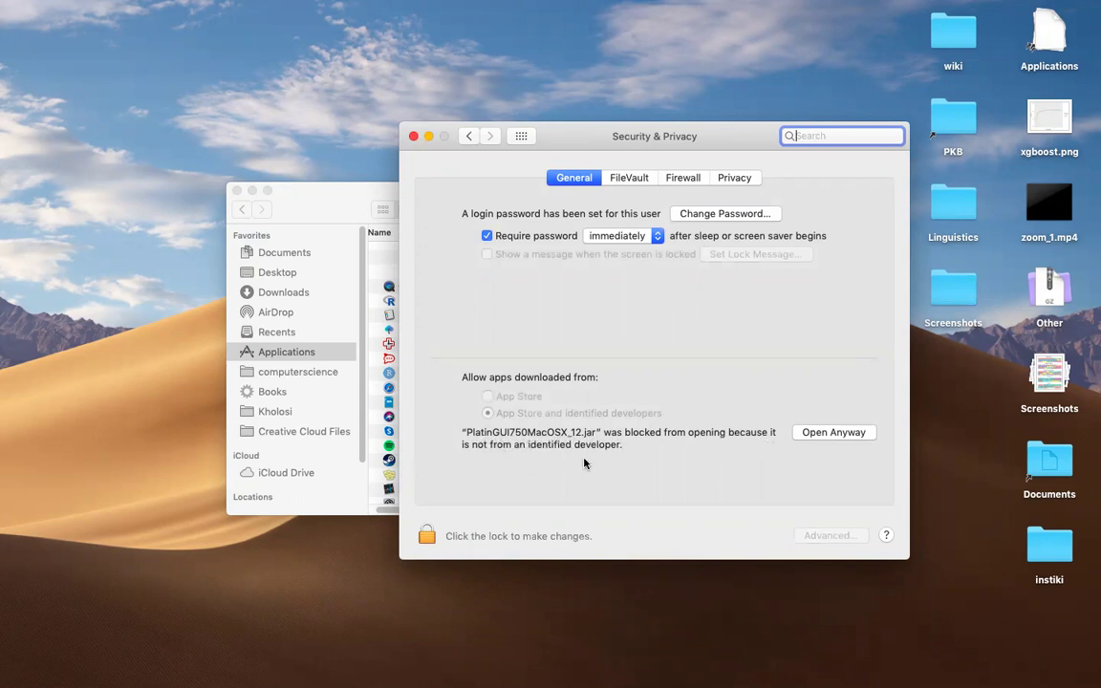
{"action": "left_click", "coordinate": [829, 433]}
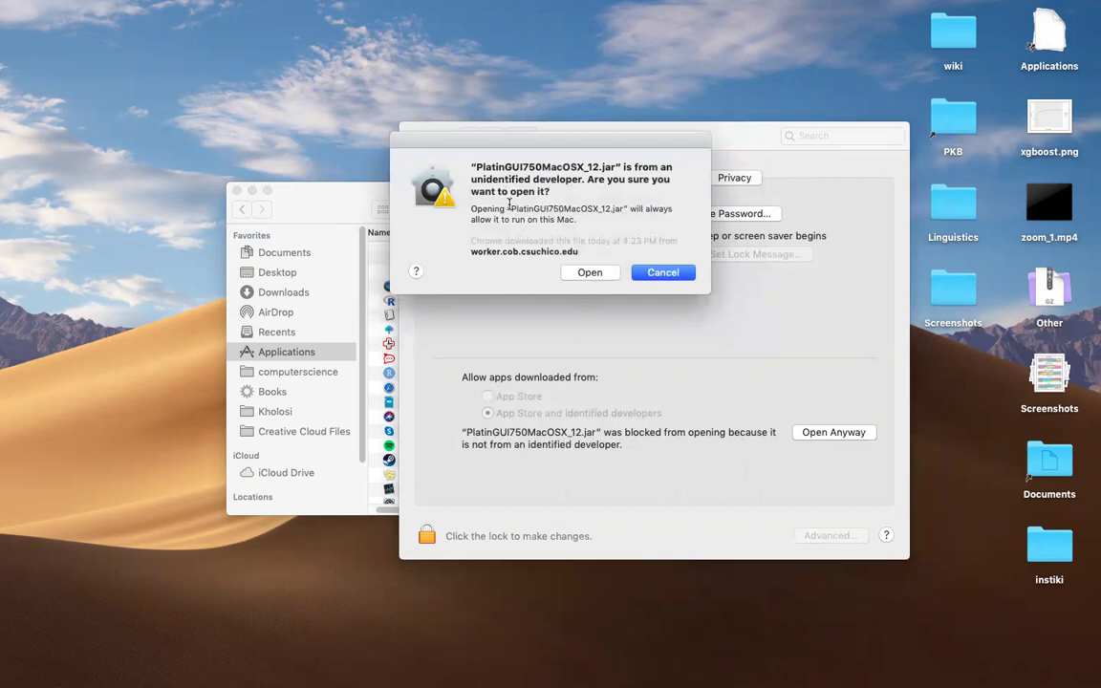
{"action": "left_click", "coordinate": [589, 275]}
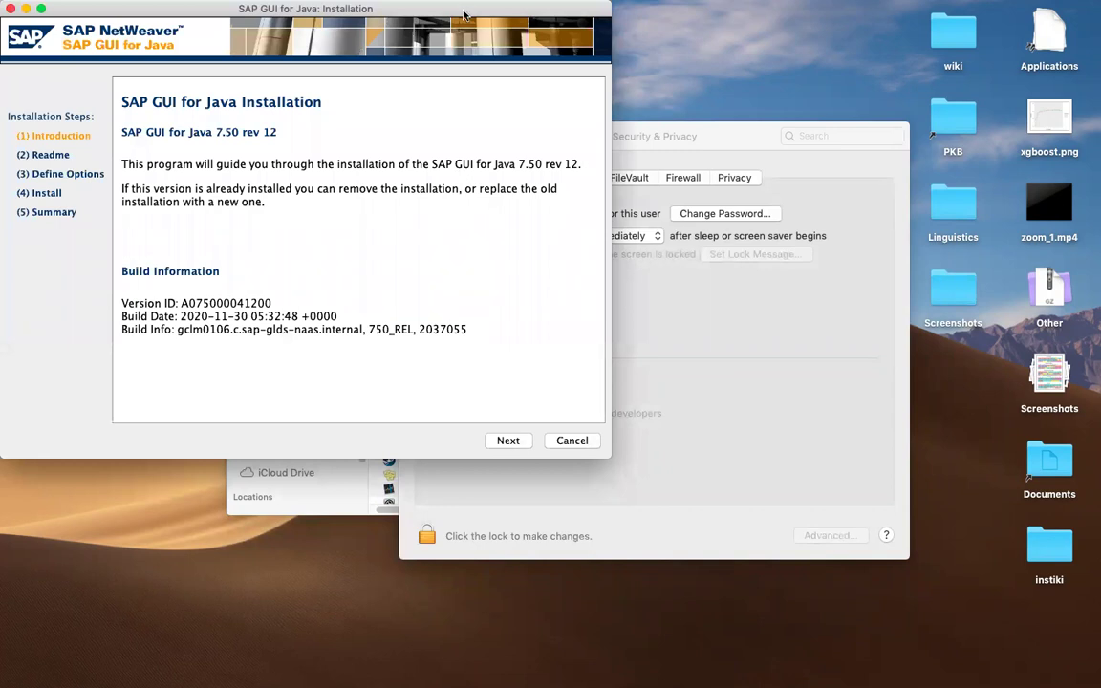
Step: Step through the installer and install SAP GUI 7.50 rev 12 into /Applications/SAP Clients
{"action": "left_click_drag", "start_coordinate": [418, 9], "coordinate": [545, 59]}
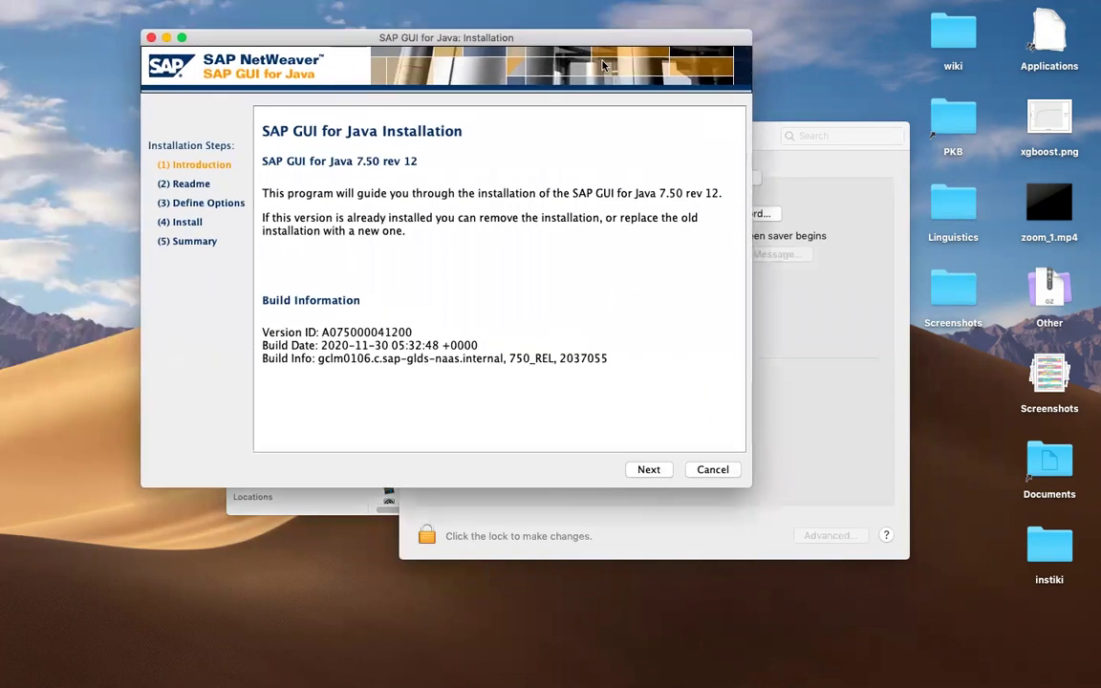
{"action": "left_click", "coordinate": [649, 471]}
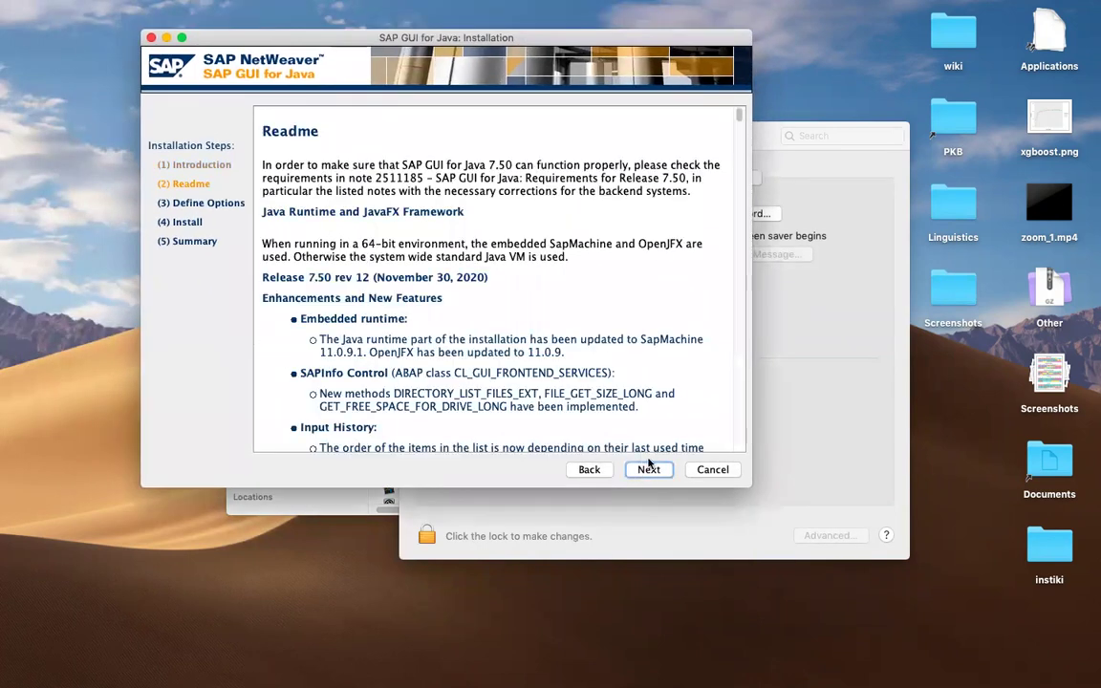
{"action": "left_click", "coordinate": [647, 472]}
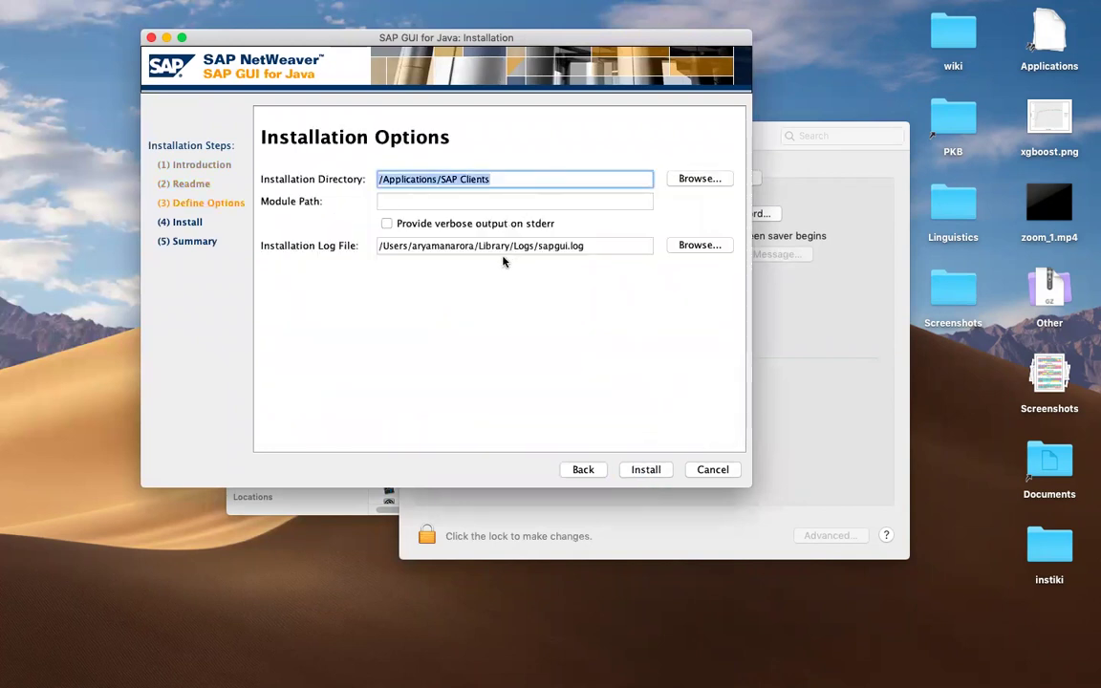
{"action": "left_click", "coordinate": [387, 178]}
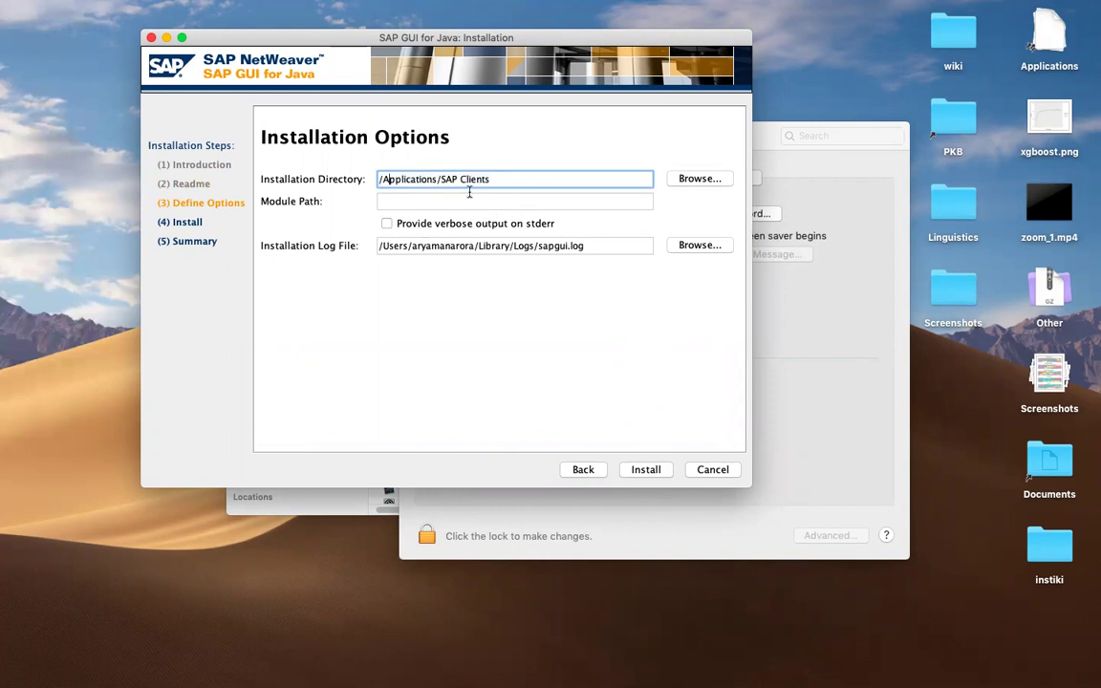
{"action": "left_click", "coordinate": [635, 472]}
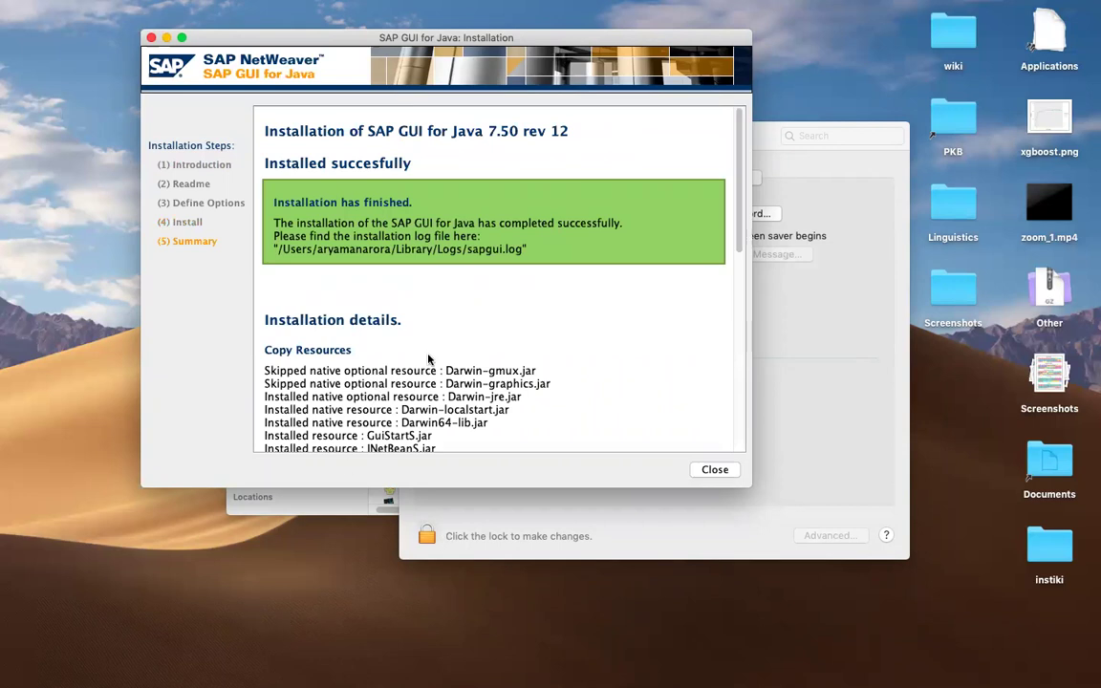
Step: Close the finished installer and launch SAP GUI from Applications › SAP Clients › SAPGUI alias
{"action": "left_click", "coordinate": [710, 470]}
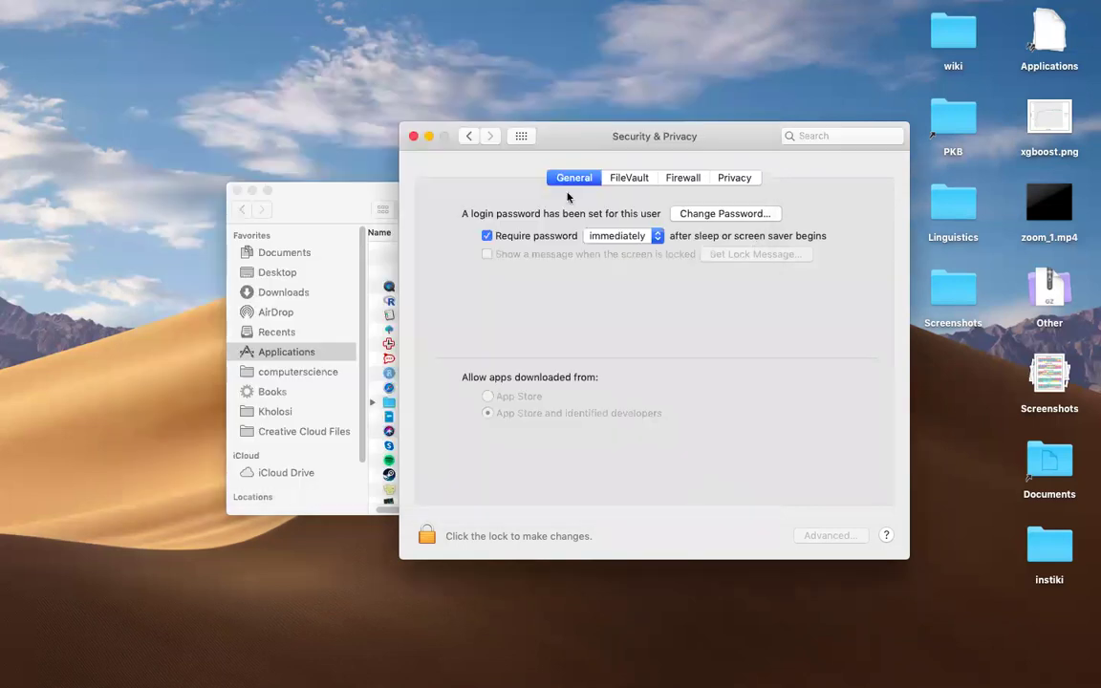
{"action": "left_click", "coordinate": [284, 183]}
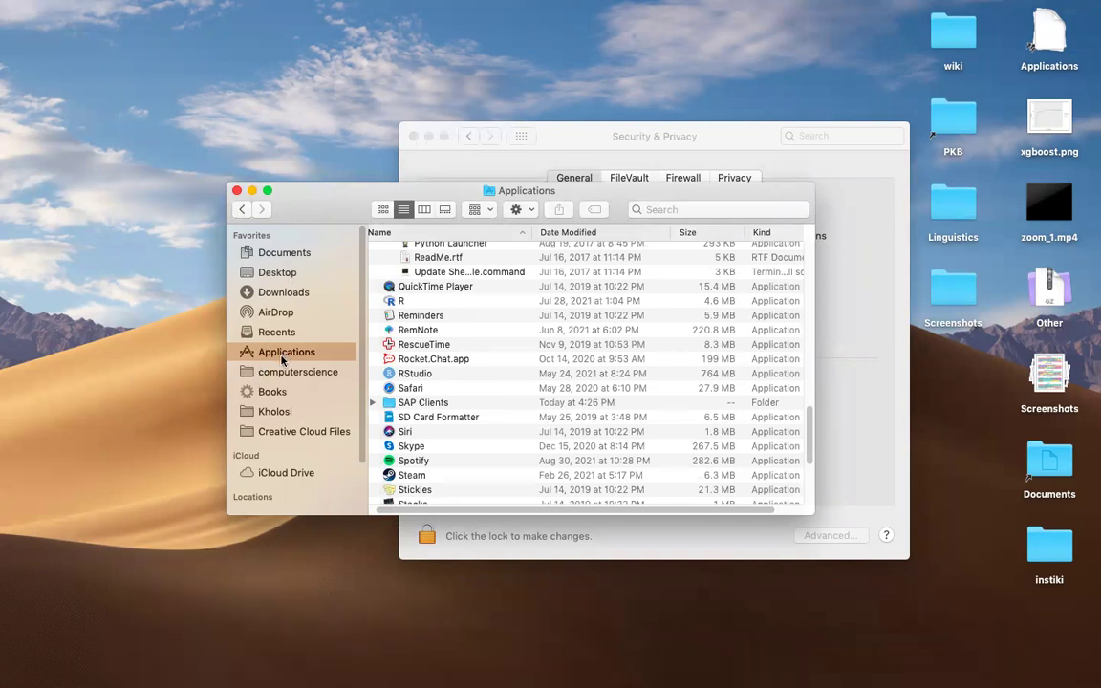
{"action": "scroll", "coordinate": [530, 362], "scroll_direction": "up", "scroll_amount": 3}
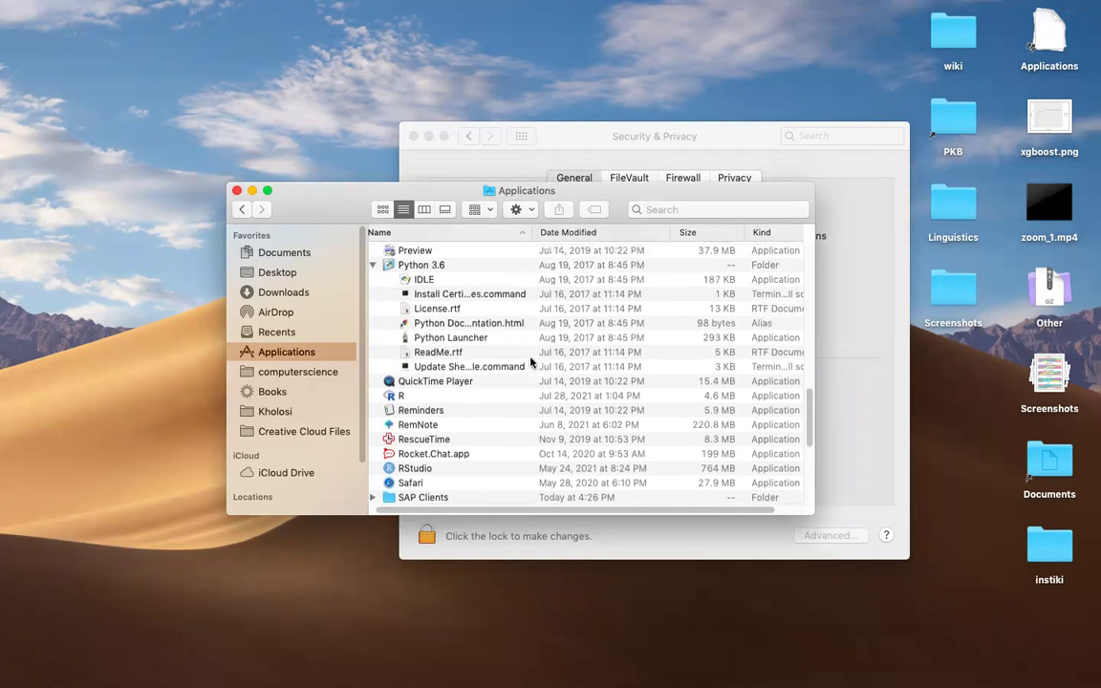
{"action": "scroll", "coordinate": [531, 359], "scroll_direction": "down", "scroll_amount": 5}
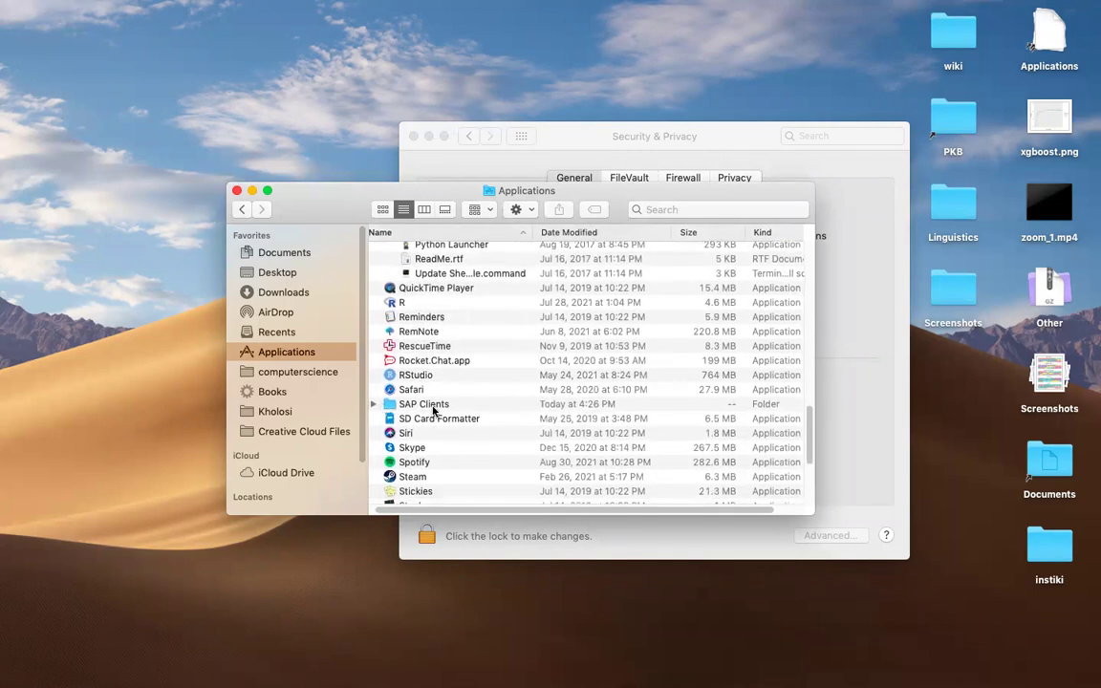
{"action": "left_click", "coordinate": [374, 404]}
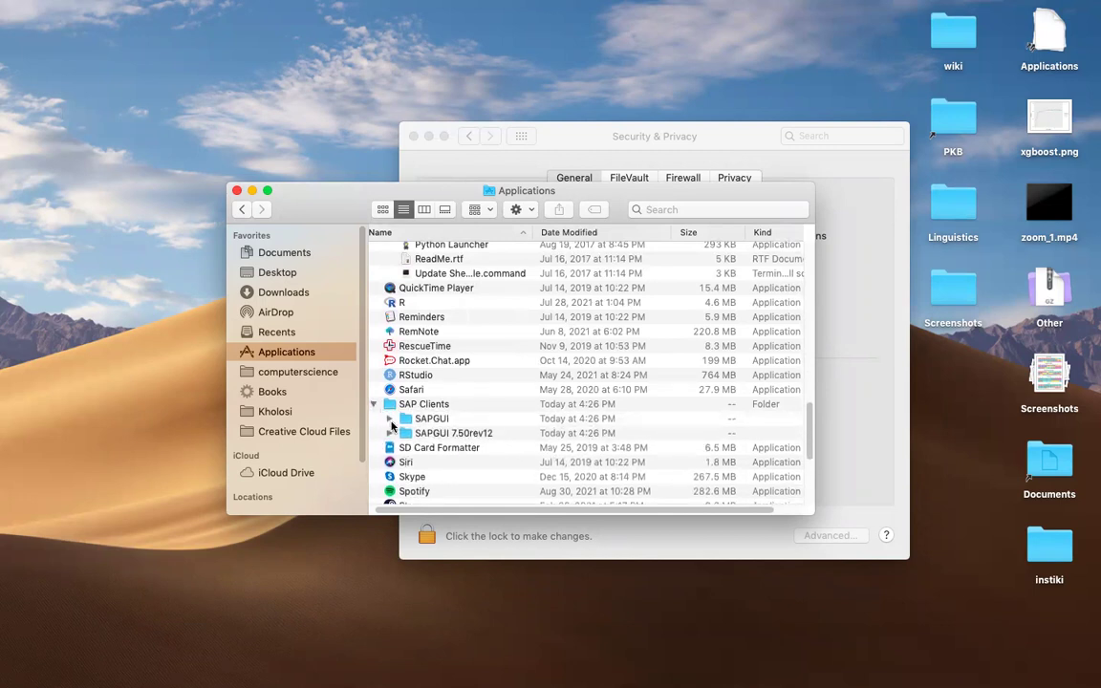
{"action": "left_click", "coordinate": [389, 420]}
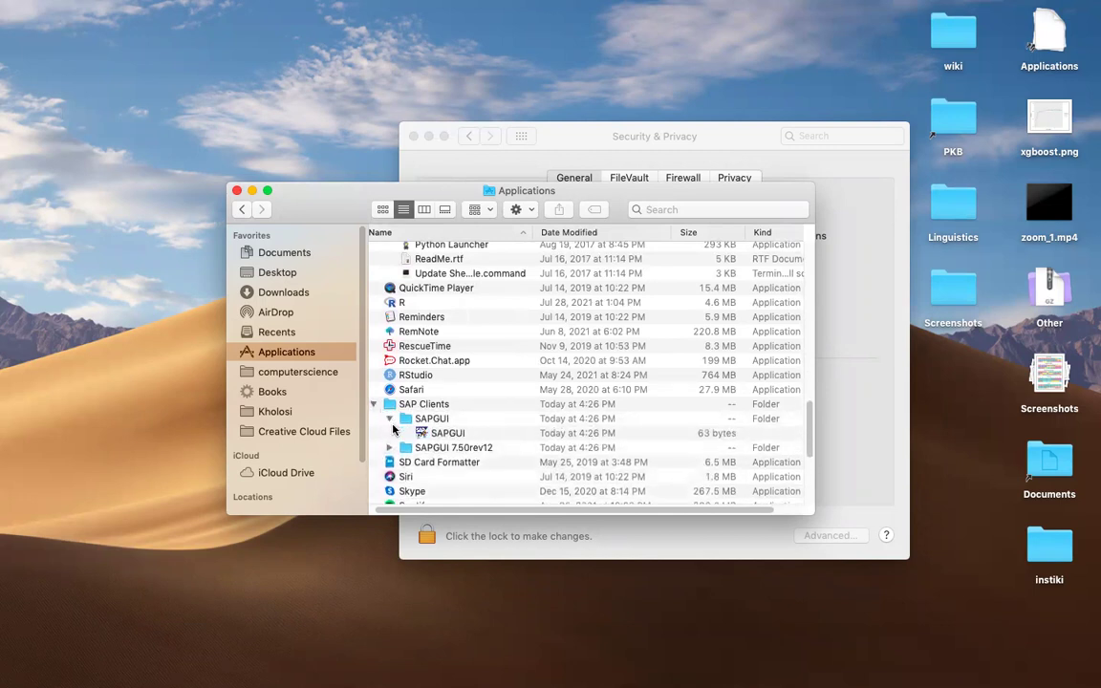
{"action": "left_click", "coordinate": [436, 435]}
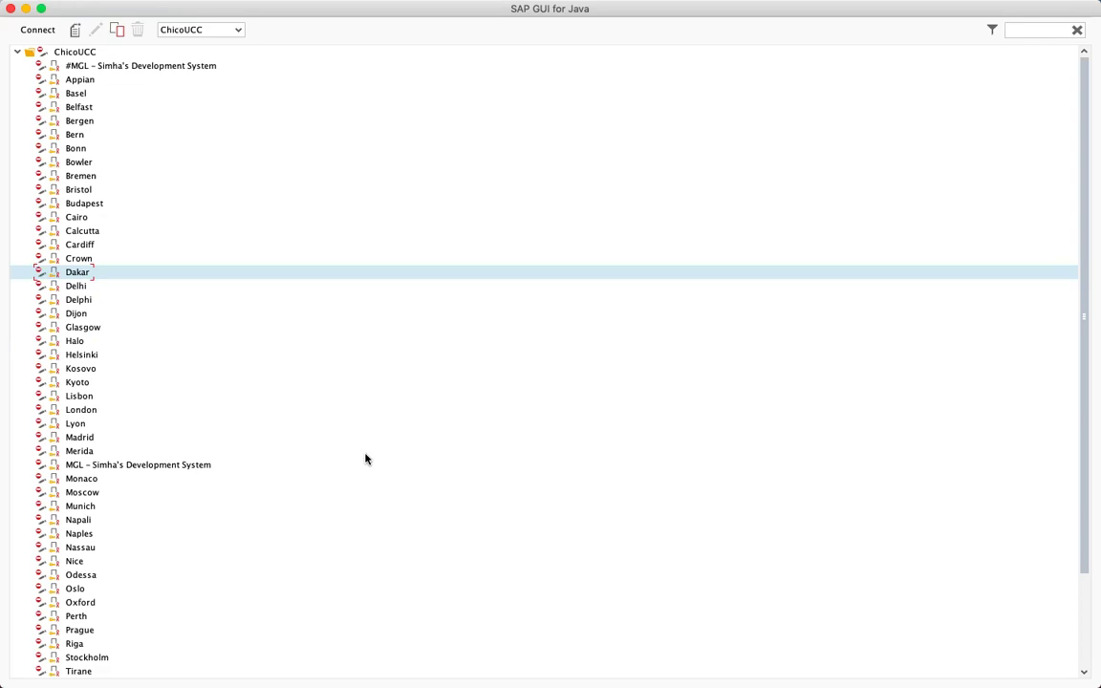
Step: Connect to the Warsaw (WAR) system and accept the Internal trust level
{"action": "scroll", "coordinate": [365, 459], "scroll_direction": "down", "scroll_amount": 2}
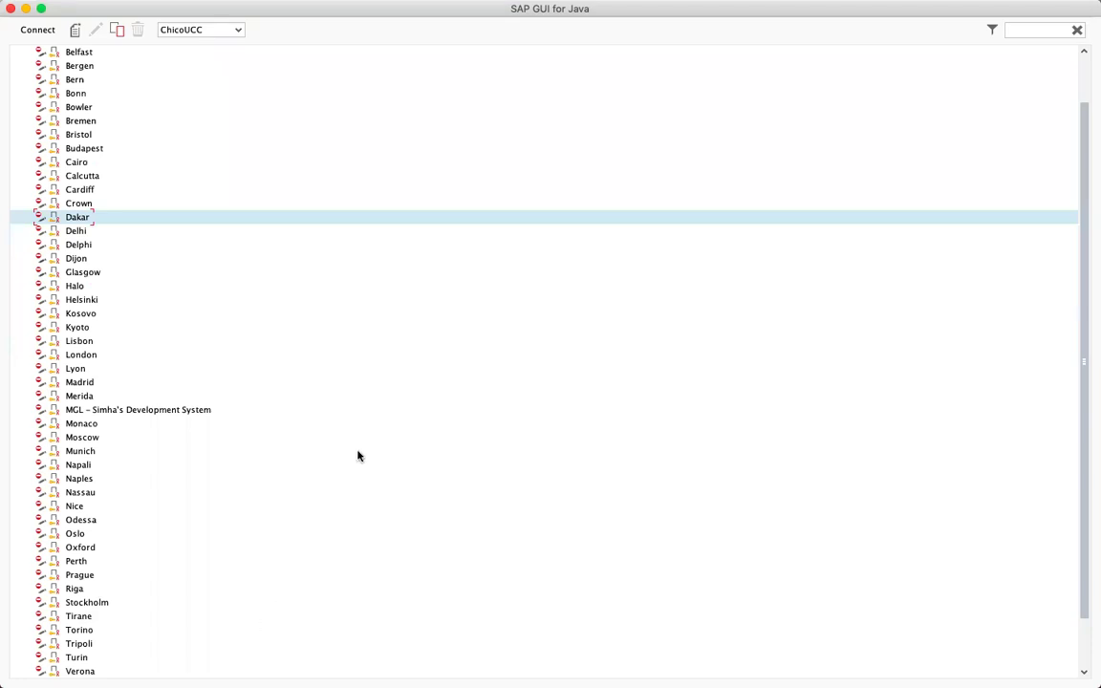
{"action": "scroll", "coordinate": [359, 456], "scroll_direction": "down", "scroll_amount": 2}
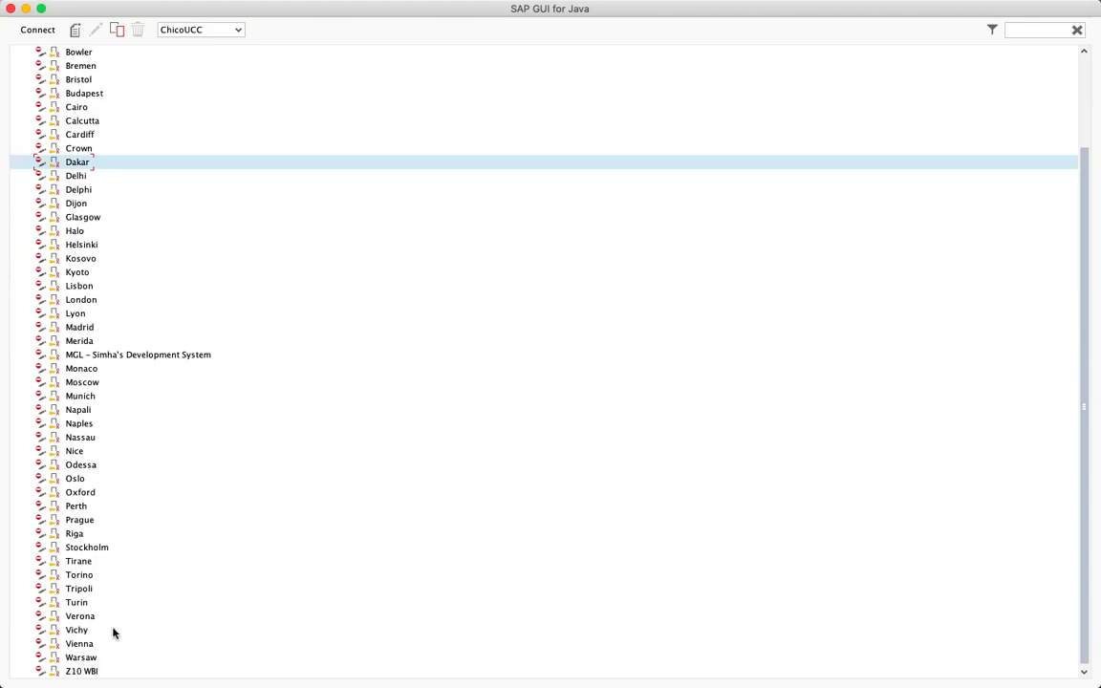
{"action": "double_click", "coordinate": [89, 660]}
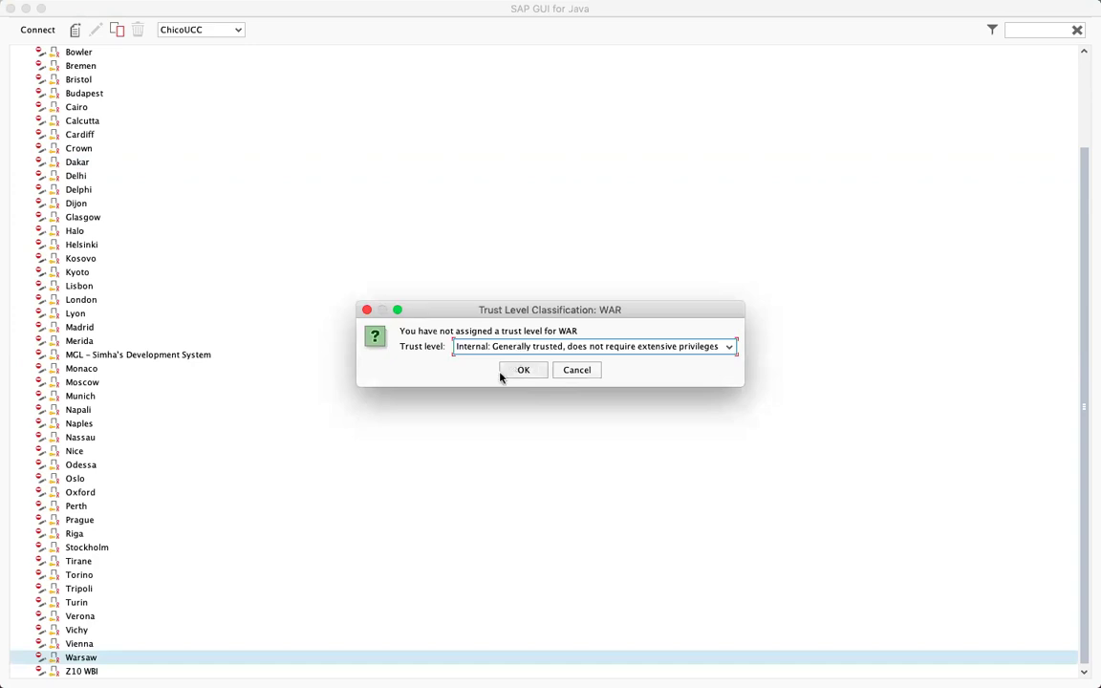
{"action": "left_click", "coordinate": [521, 371]}
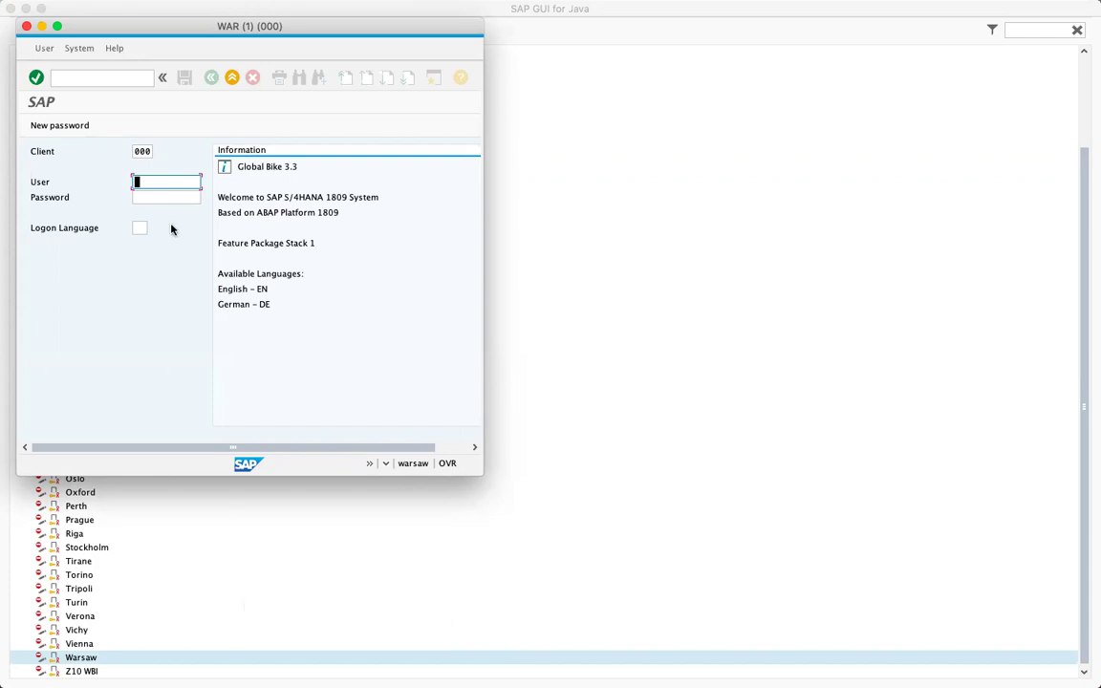
Step: Log on to client 145 with the user ID and account password
{"action": "left_click", "coordinate": [146, 151]}
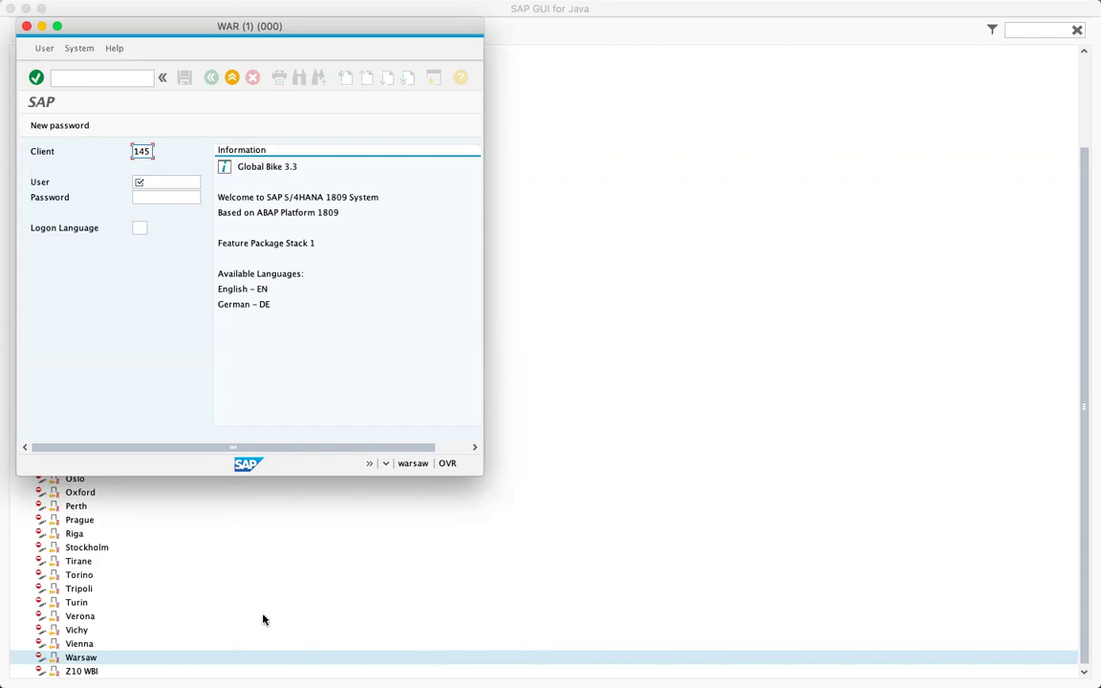
{"action": "left_click", "coordinate": [164, 183]}
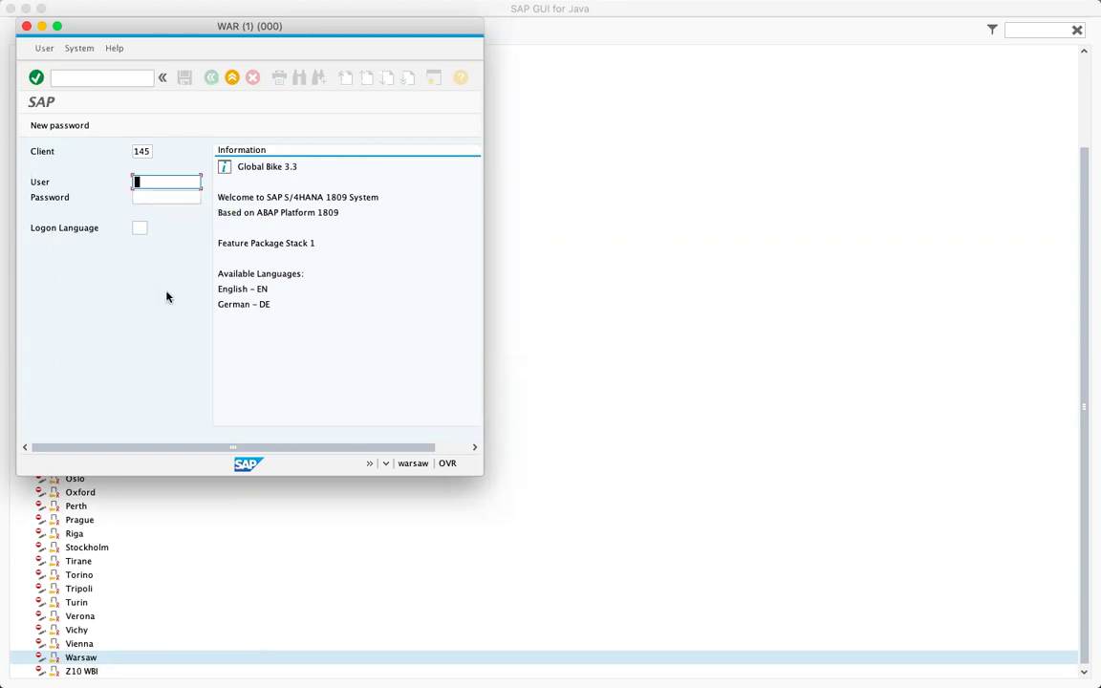
{"action": "type", "text": "TEACH-001"}
{"action": "left_click", "coordinate": [180, 198]}
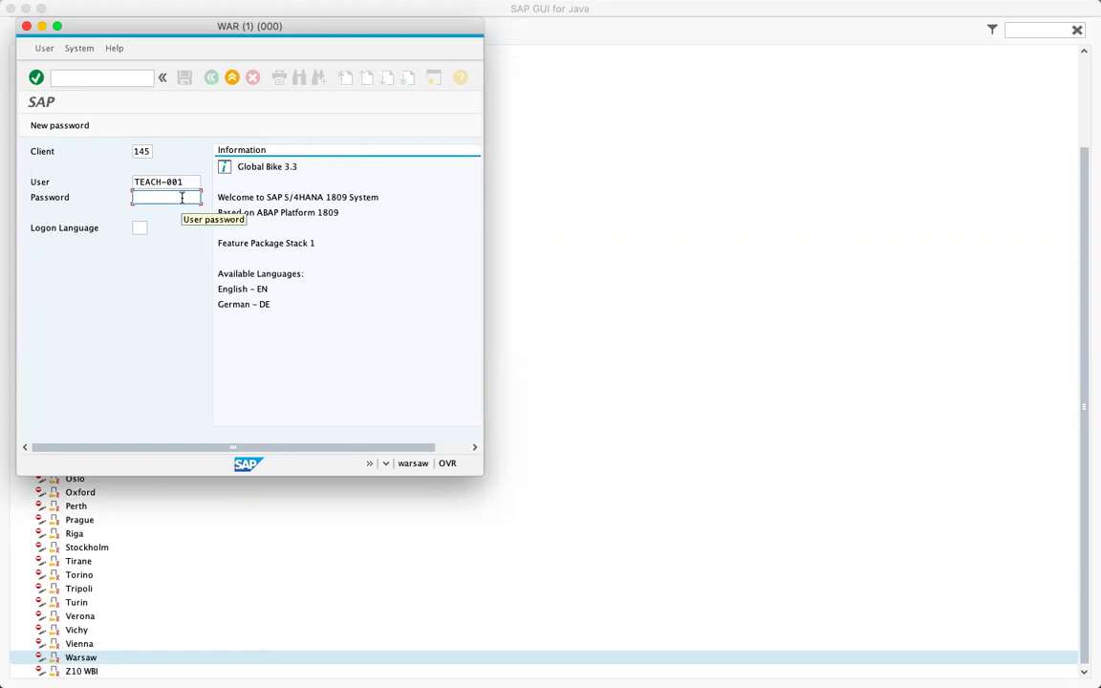
{"action": "type", "text": "****"}
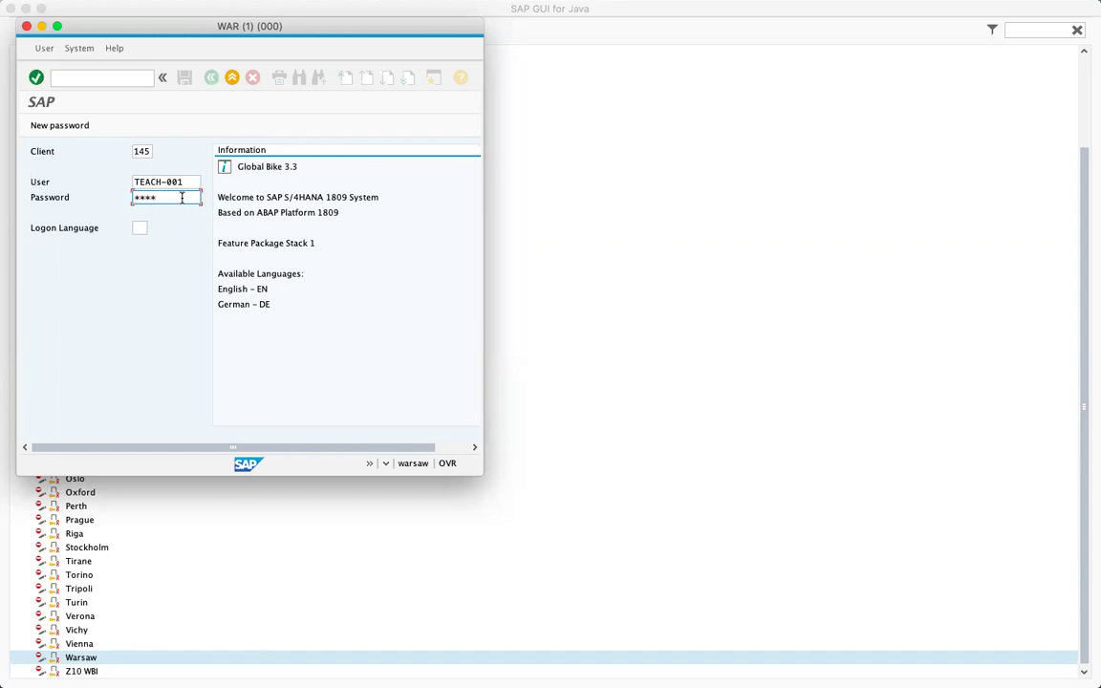
{"action": "type", "text": "****"}
{"action": "key", "text": "Return"}
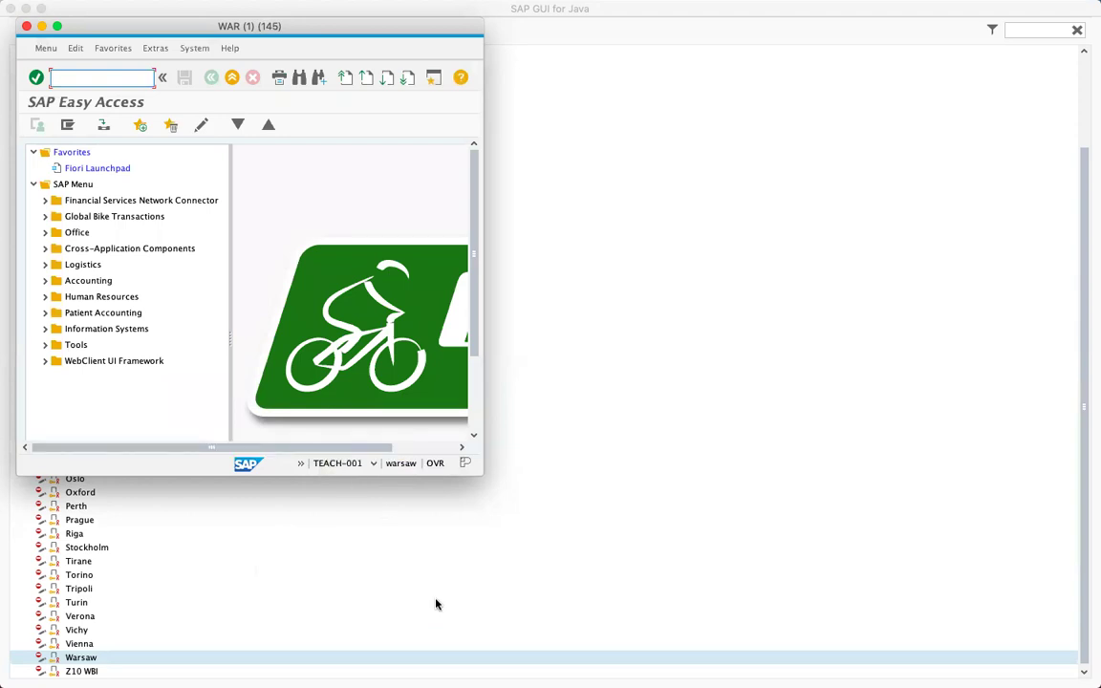
Step: Switch the SAP Easy Access window to full screen
{"action": "left_click", "coordinate": [56, 26]}
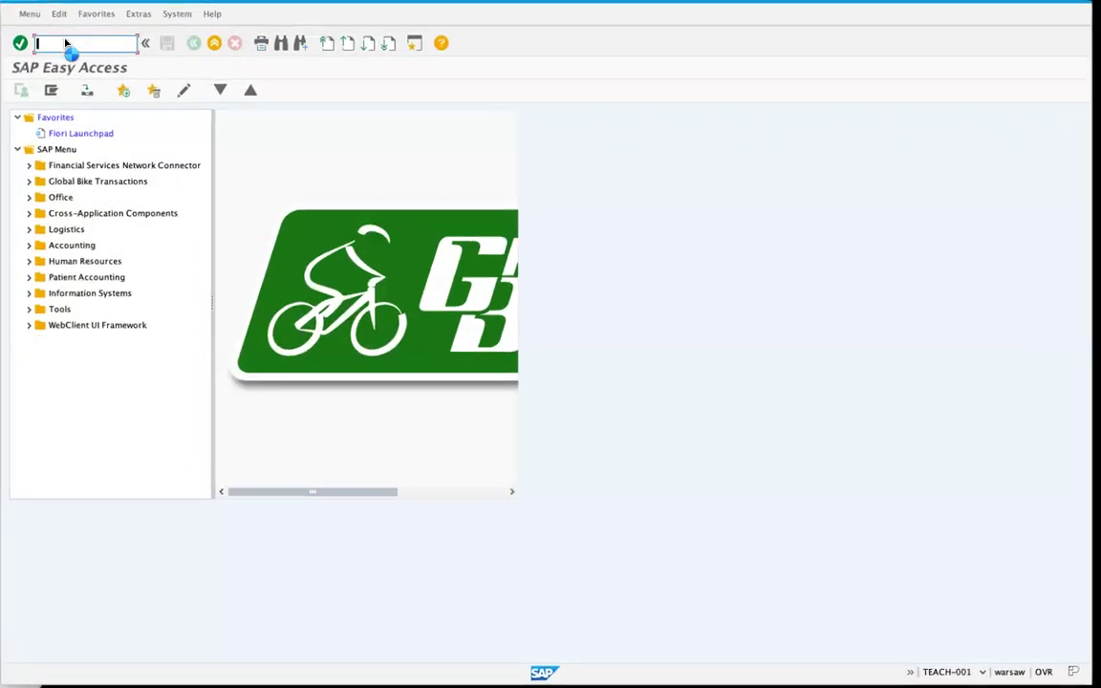